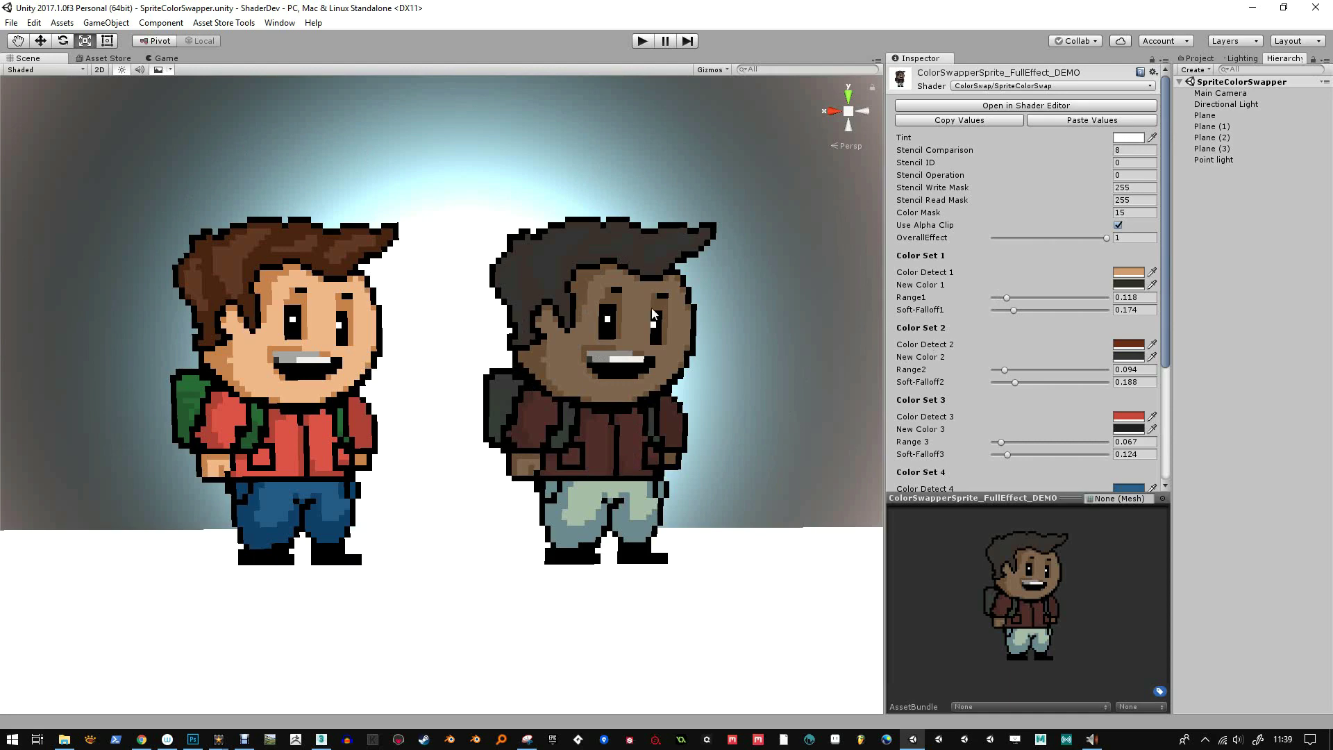
# - Slide the right character's OverallEffect between 0 and 1 while reviewing its Color Sets
pyautogui.moveTo(1106, 239)
pyautogui.mouseDown()
pyautogui.moveTo(986, 238)
pyautogui.moveTo(1121, 238)
pyautogui.moveTo(965, 235)
pyautogui.moveTo(1125, 236)
pyautogui.moveTo(958, 243)
pyautogui.moveTo(1110, 243)
pyautogui.mouseUp()
pyautogui.scroll(-5, 1165, 372)
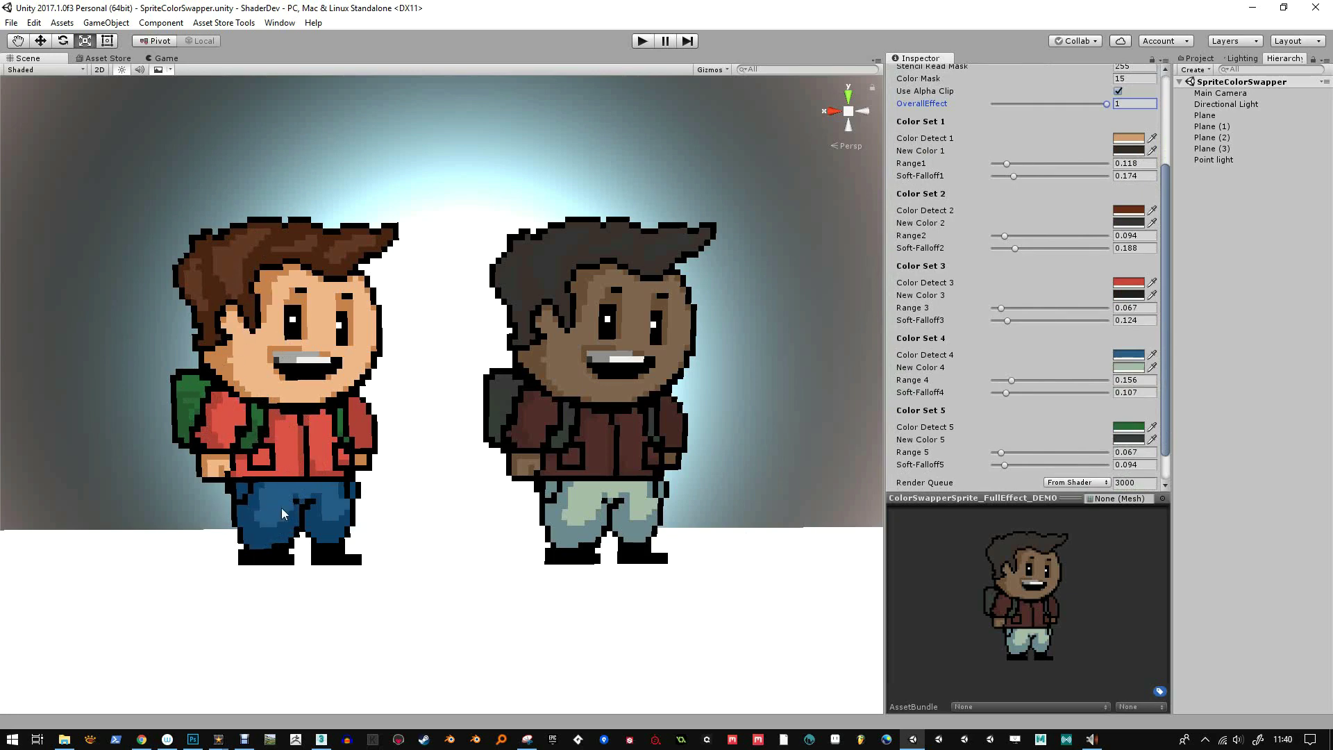
pyautogui.moveTo(1167, 187); pyautogui.dragTo(1178, 157)
pyautogui.moveTo(1166, 203); pyautogui.dragTo(1165, 147)
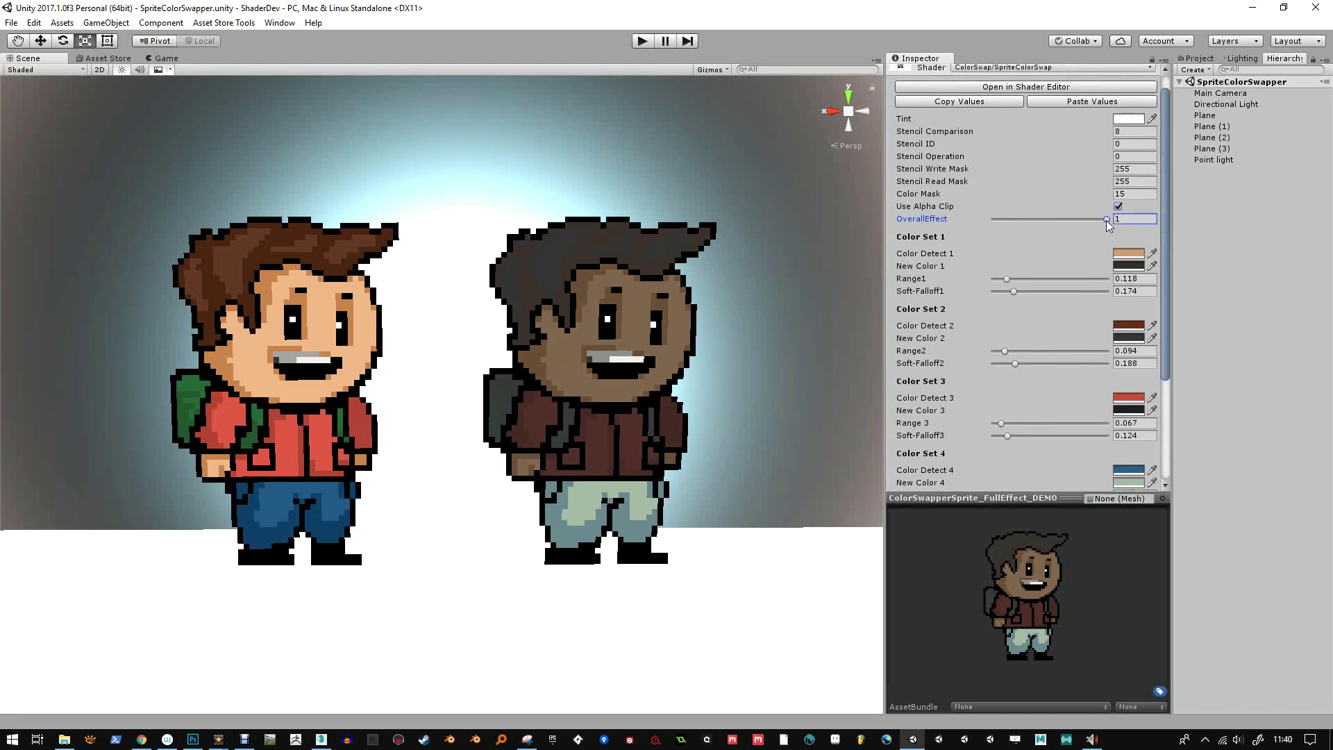
pyautogui.moveTo(1107, 219); pyautogui.dragTo(929, 220)
pyautogui.moveTo(1039, 220); pyautogui.dragTo(1111, 221)
# - Darken New Color 1, the right character's first replacement colour
pyautogui.click(1128, 265)
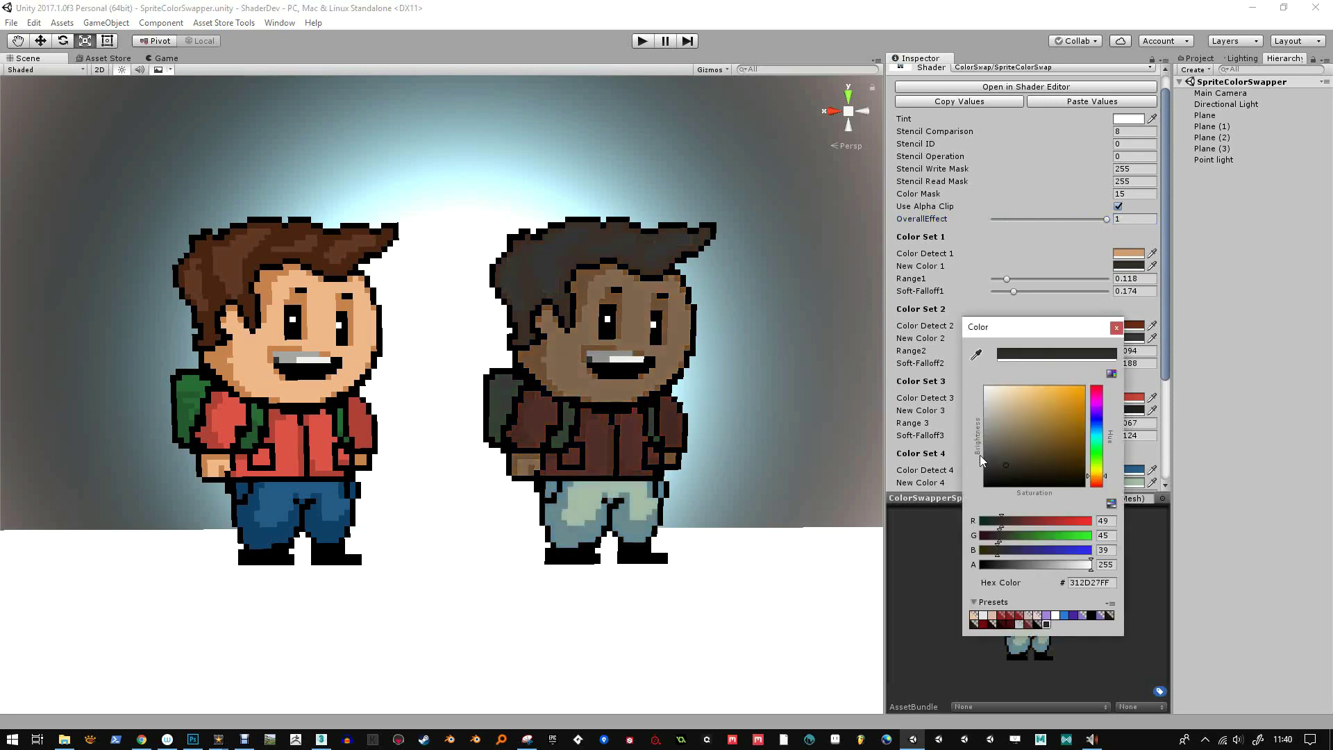
pyautogui.moveTo(1011, 481)
pyautogui.mouseDown()
pyautogui.moveTo(1041, 485)
pyautogui.moveTo(1047, 469)
pyautogui.moveTo(1030, 410)
pyautogui.moveTo(989, 468)
pyautogui.moveTo(1026, 475)
pyautogui.moveTo(1095, 413)
pyautogui.moveTo(1091, 475)
pyautogui.moveTo(1035, 485)
pyautogui.moveTo(1016, 471)
pyautogui.mouseUp()
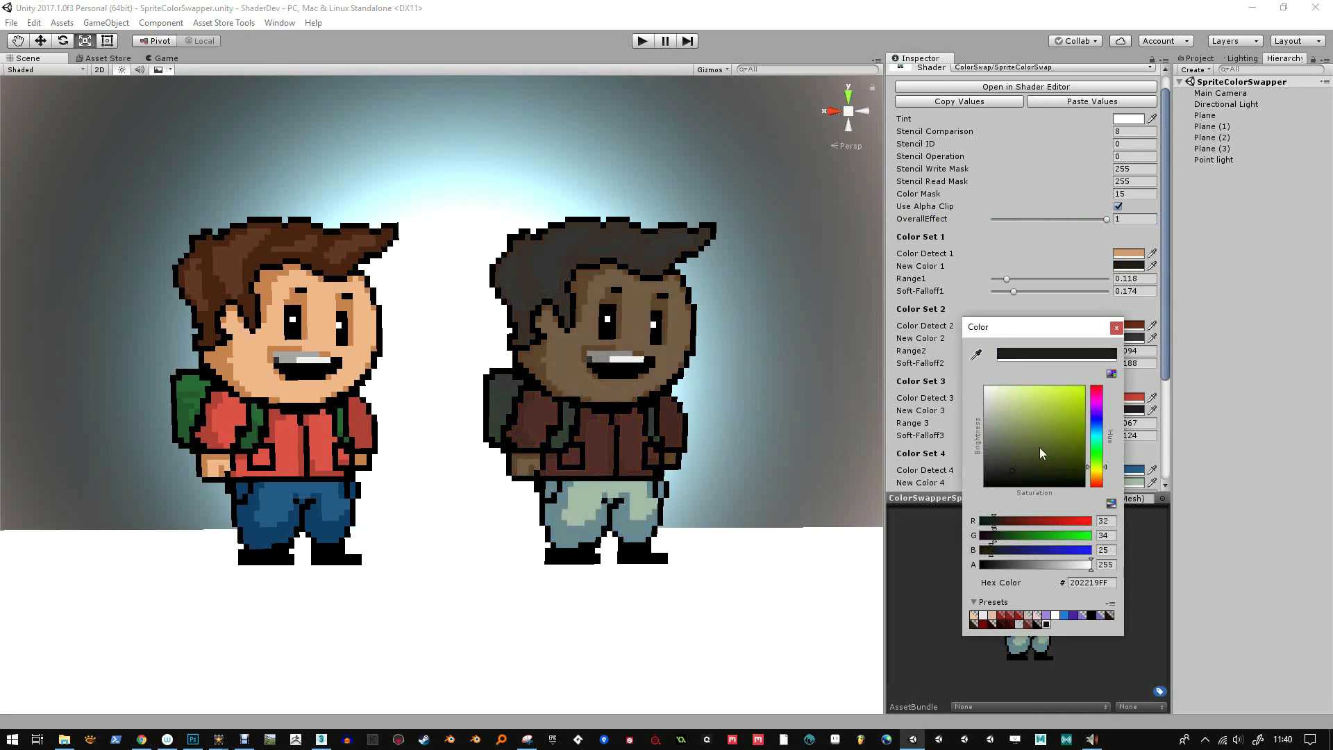
pyautogui.click(1116, 328)
# - Shift New Color 2 to a dark reddish brown for the hair, then show the Assets folders
pyautogui.click(1128, 338)
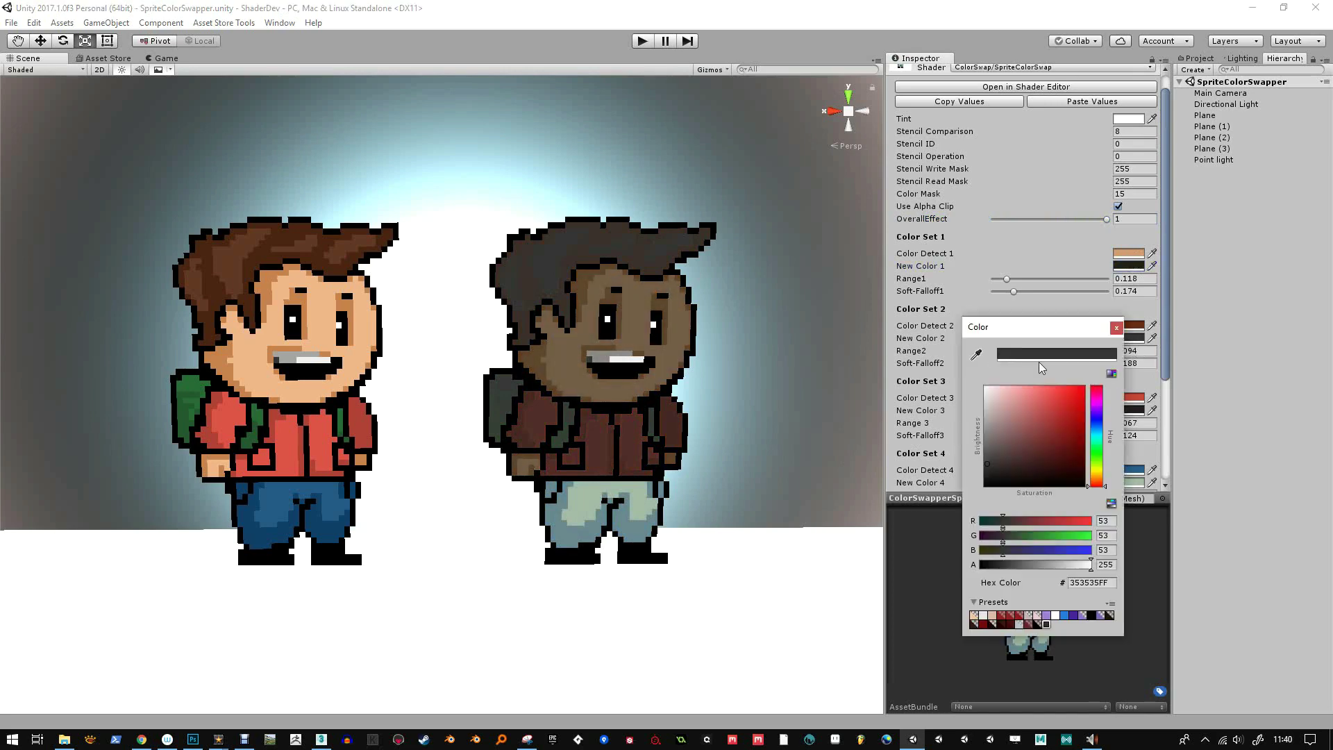
pyautogui.moveTo(1045, 431); pyautogui.dragTo(1021, 453)
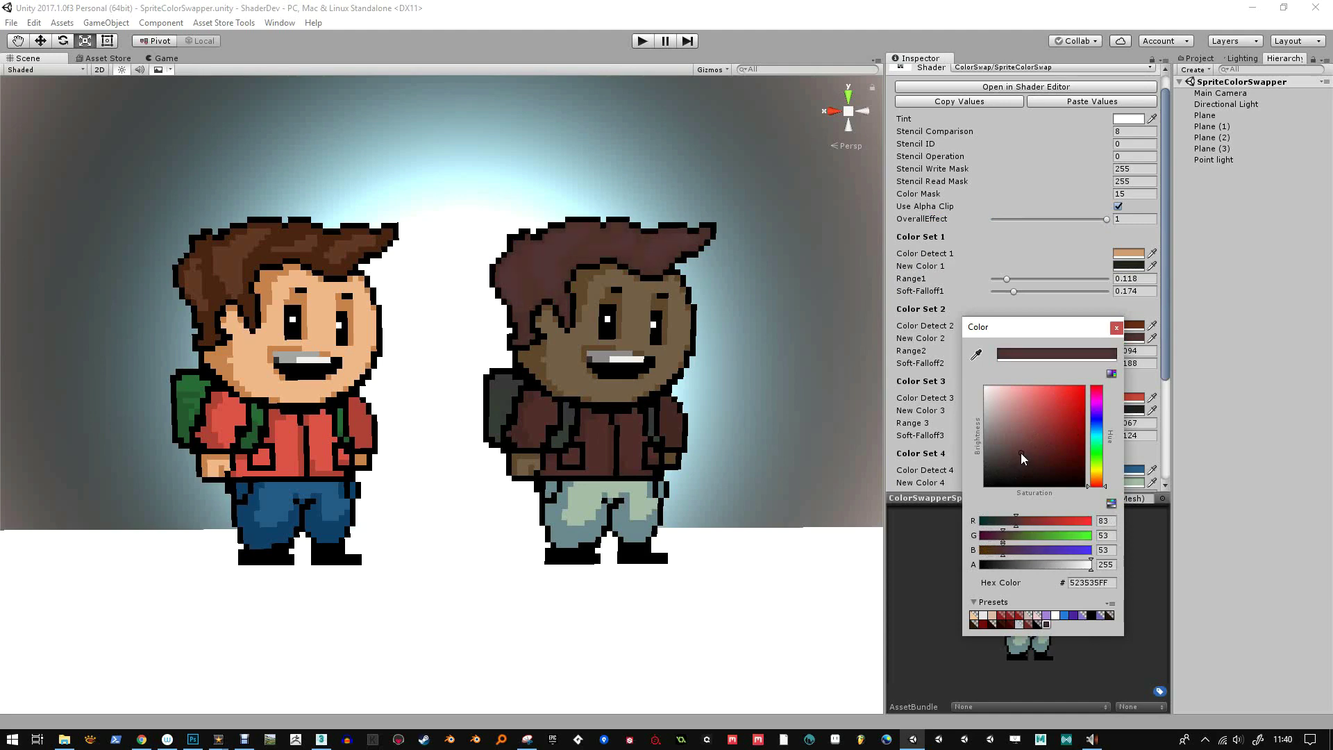
pyautogui.click(1116, 327)
pyautogui.moveTo(1166, 348); pyautogui.dragTo(1185, 290)
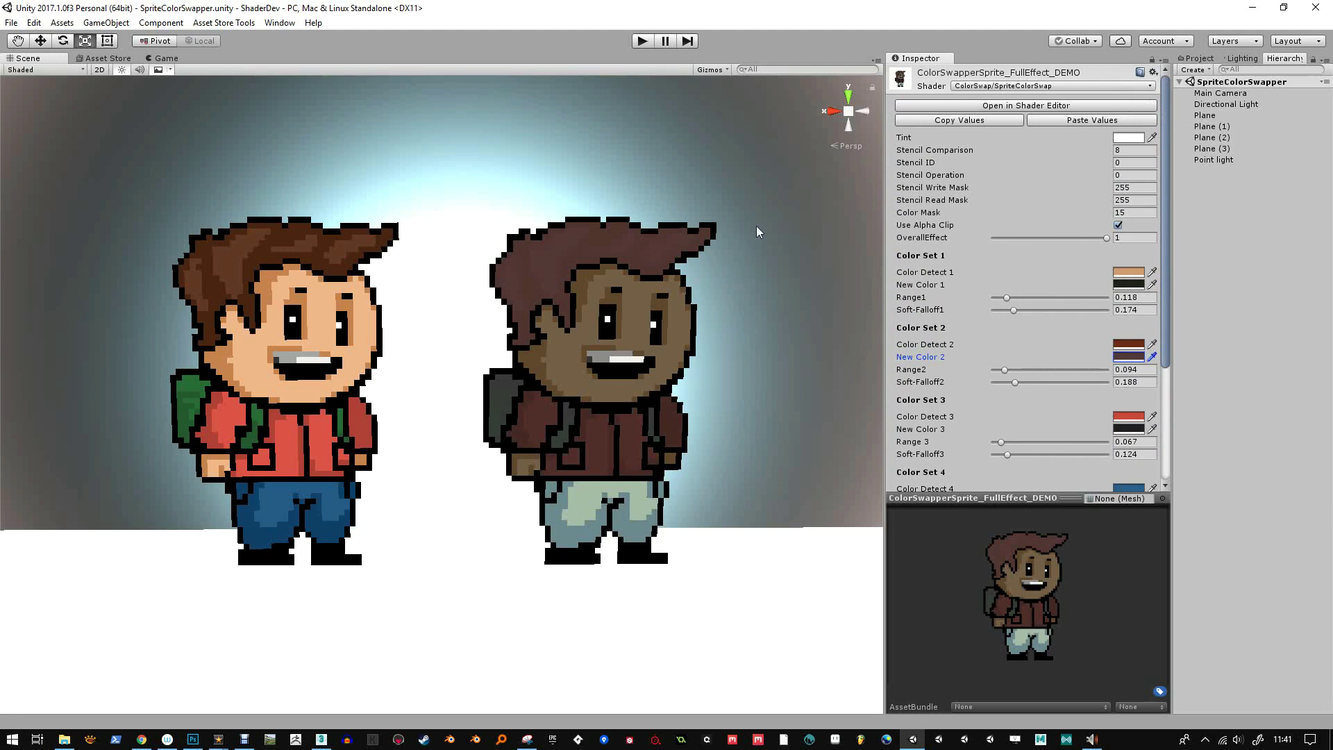
pyautogui.click(1197, 59)
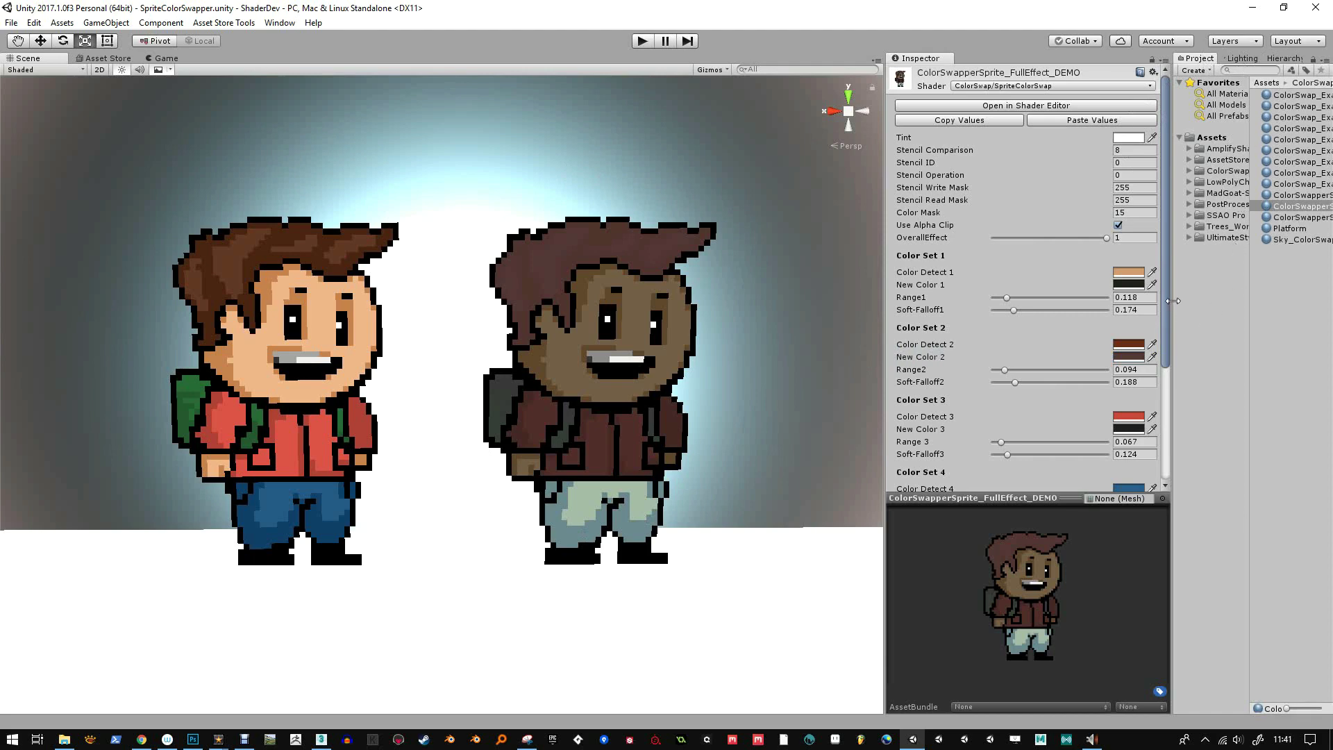
# - Widen the Project panels and select ColorSwapShader > Textures > ColorSwapperSprite to view its import settings
pyautogui.moveTo(1176, 302); pyautogui.dragTo(1014, 299)
pyautogui.moveTo(1092, 269); pyautogui.dragTo(1111, 267)
pyautogui.click(1077, 170)
pyautogui.click(1154, 162)
pyautogui.doubleClick(1154, 162)
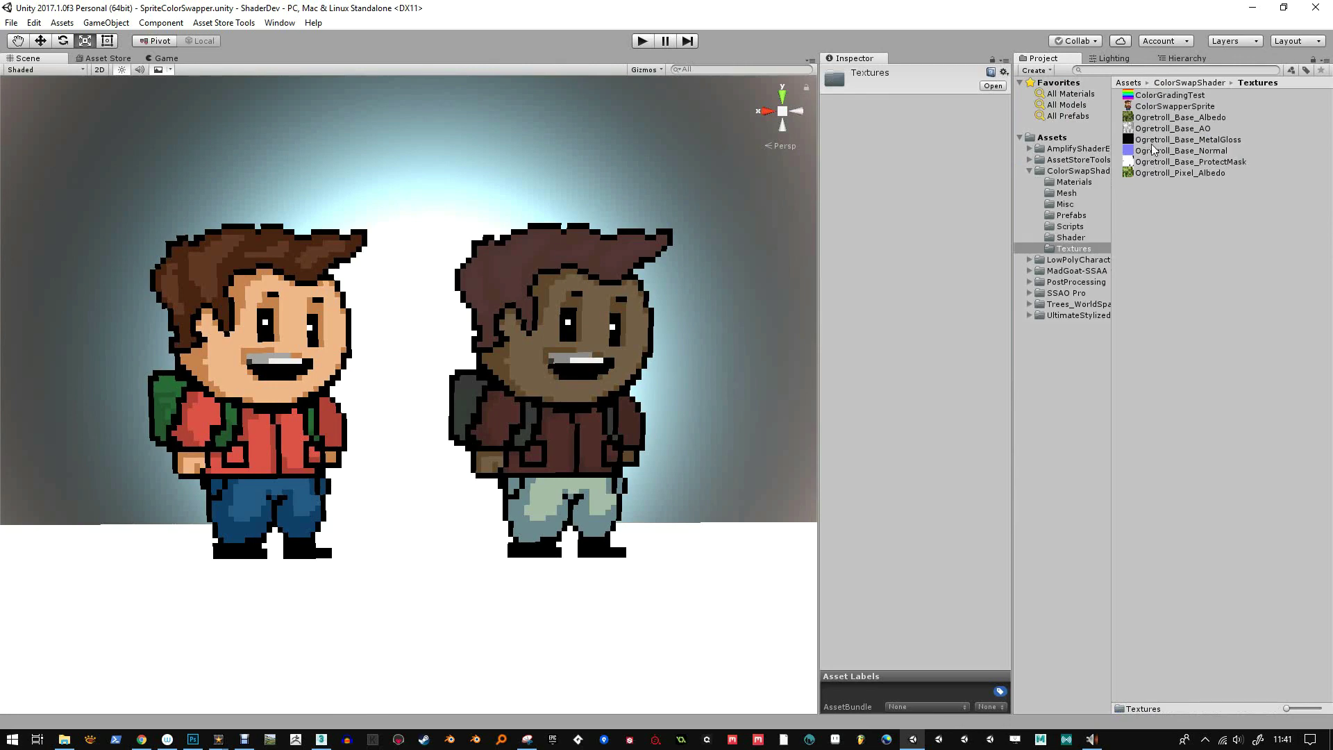
pyautogui.click(1153, 108)
pyautogui.moveTo(1013, 160); pyautogui.dragTo(1049, 161)
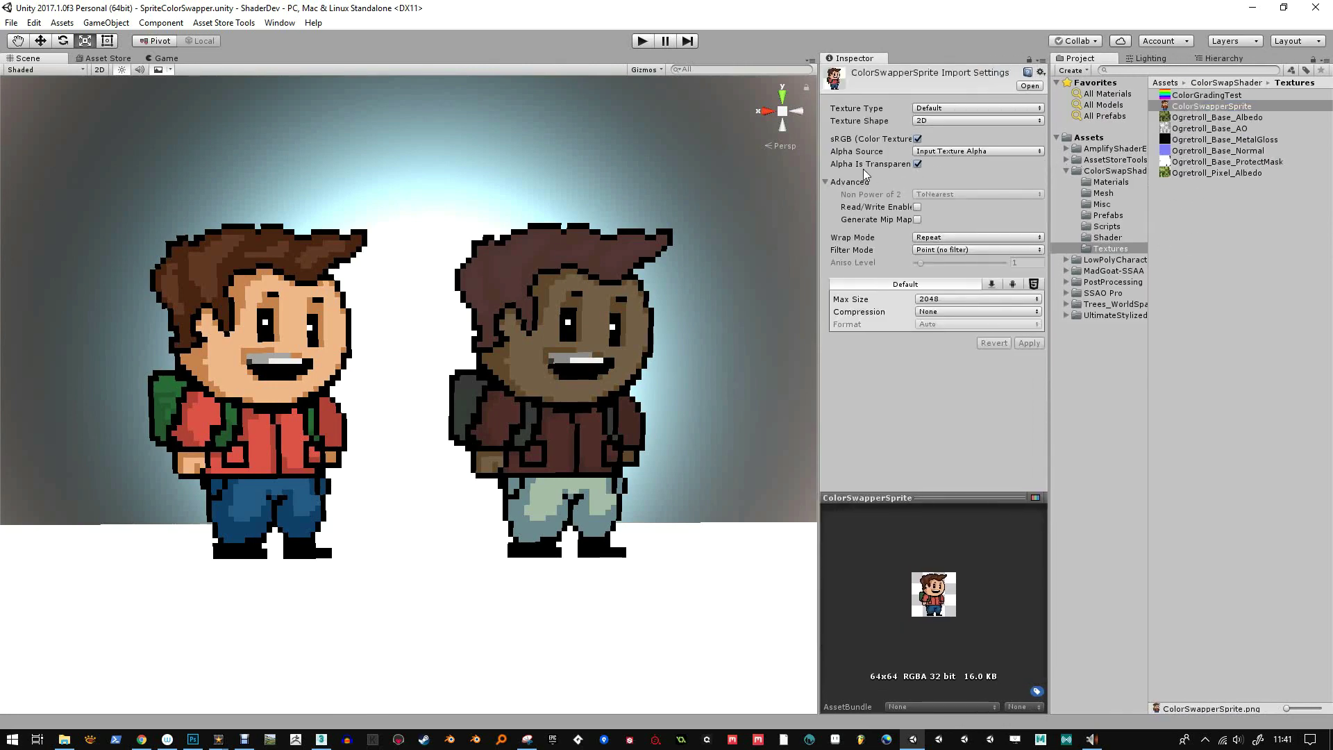
pyautogui.click(918, 164)
pyautogui.click(1027, 343)
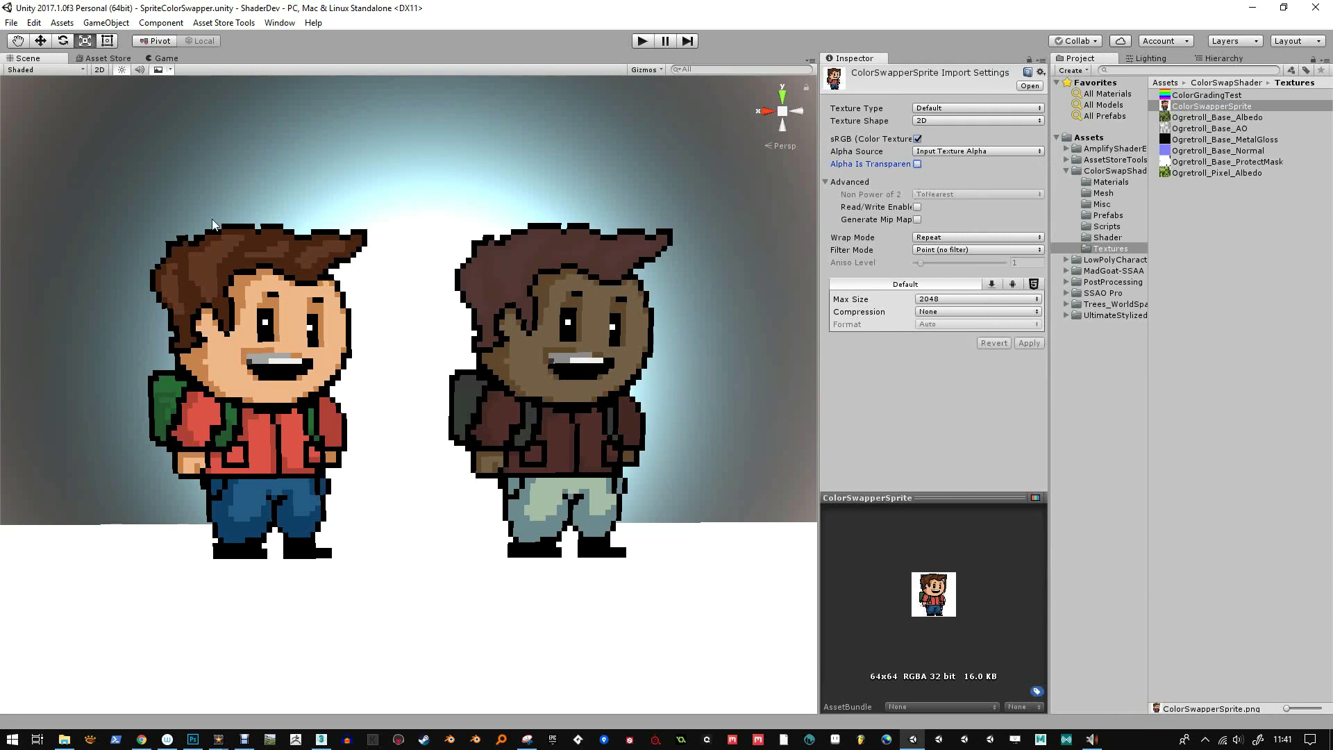
pyautogui.click(918, 164)
pyautogui.click(1029, 343)
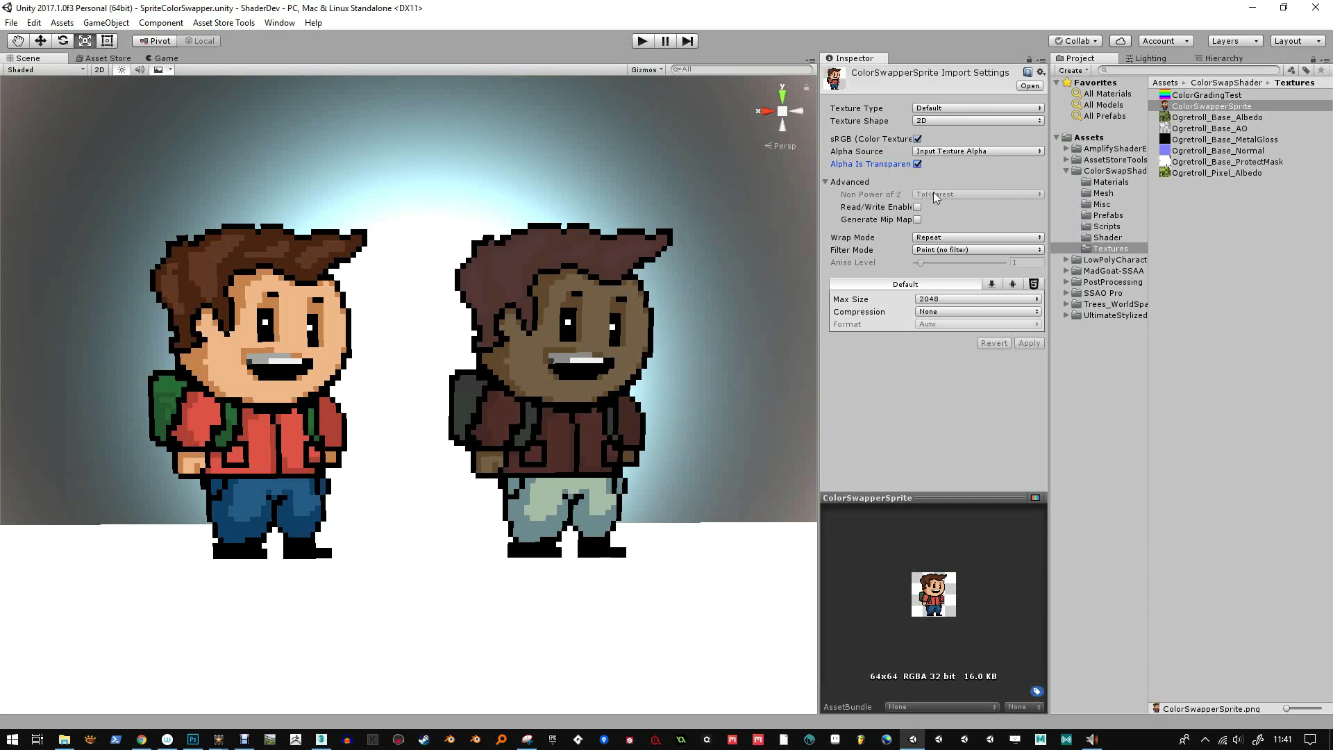
# - Try Bilinear filtering on the sprite texture, then return to Point (no filter)
pyautogui.click(944, 250)
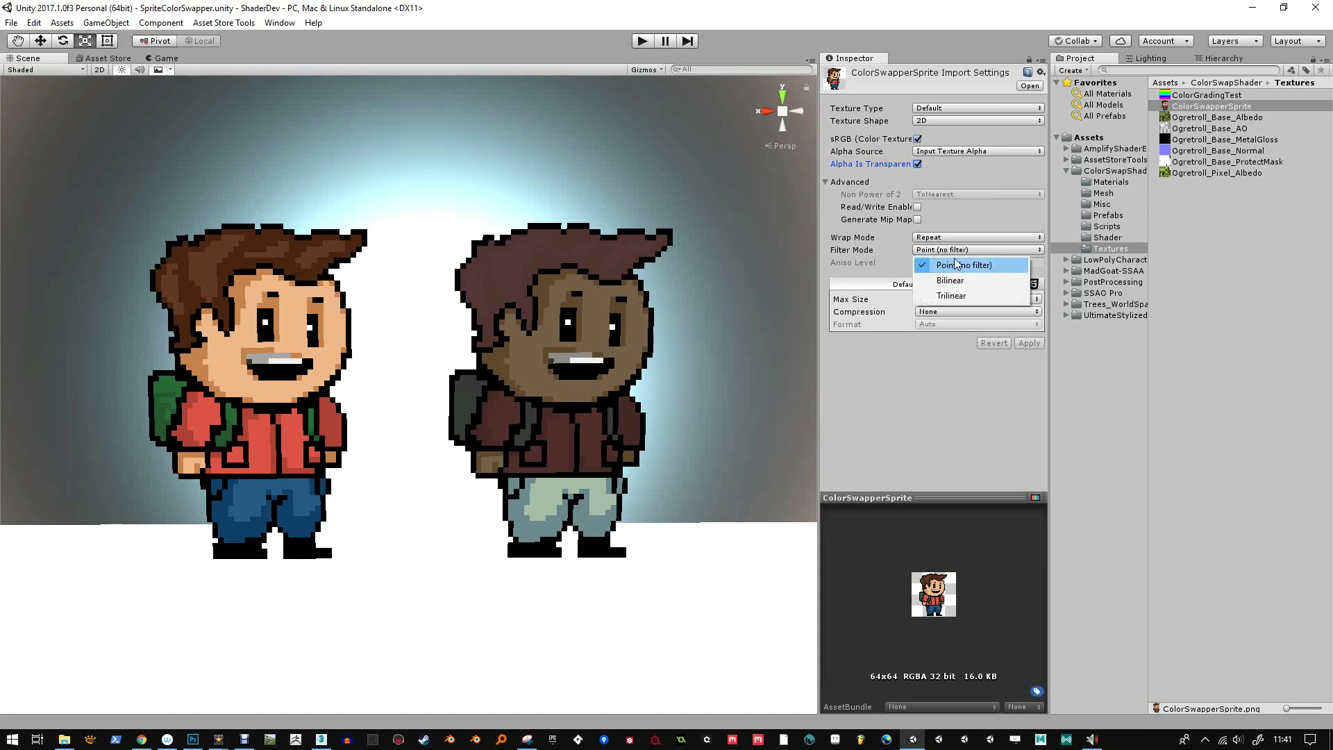
pyautogui.click(951, 280)
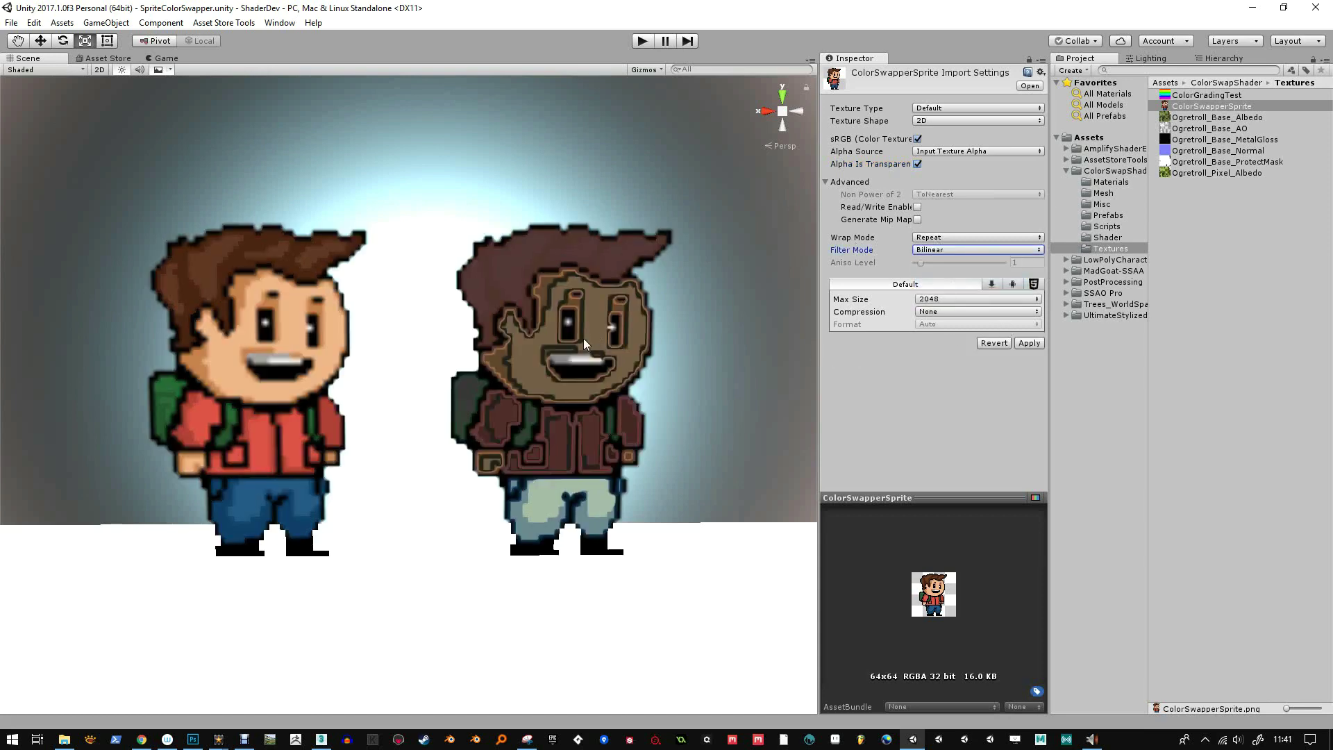
pyautogui.click(957, 252)
pyautogui.click(962, 267)
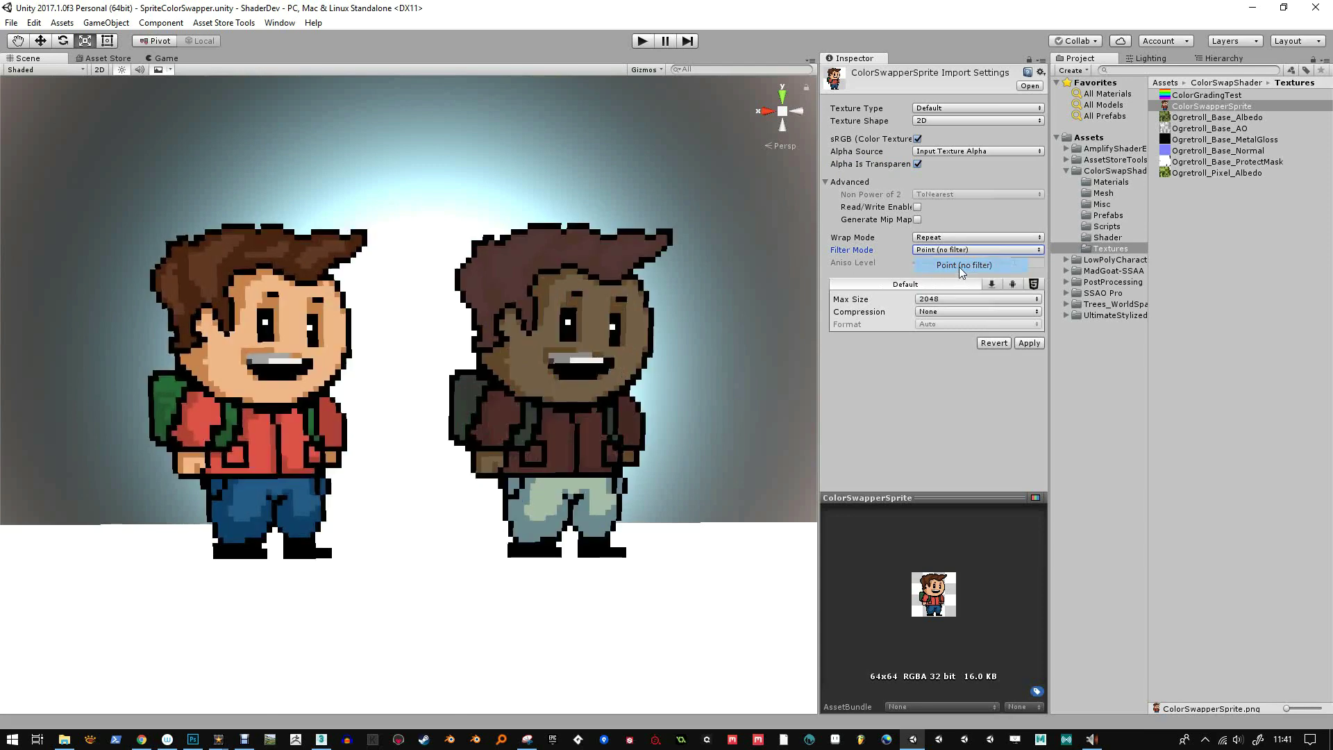
# - Try Low Quality and High Quality compression, then set Compression back to None
pyautogui.click(951, 314)
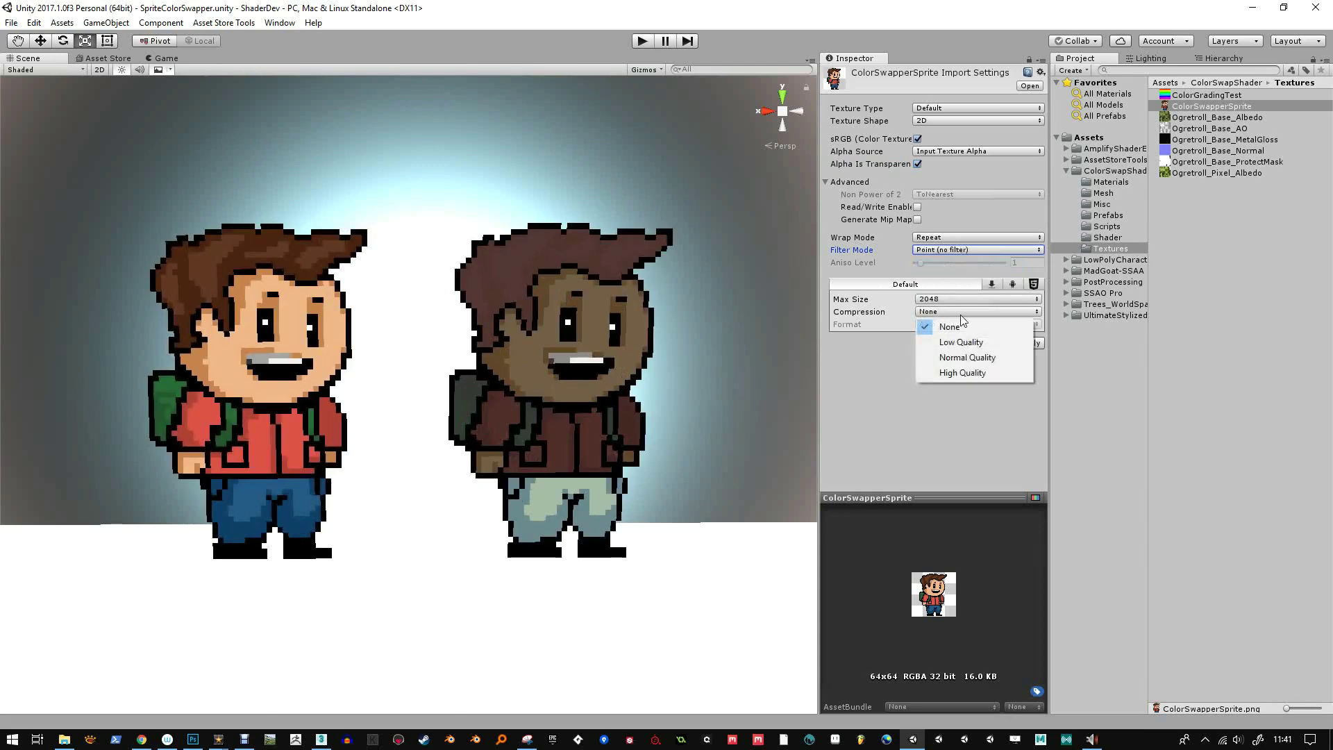
pyautogui.click(974, 343)
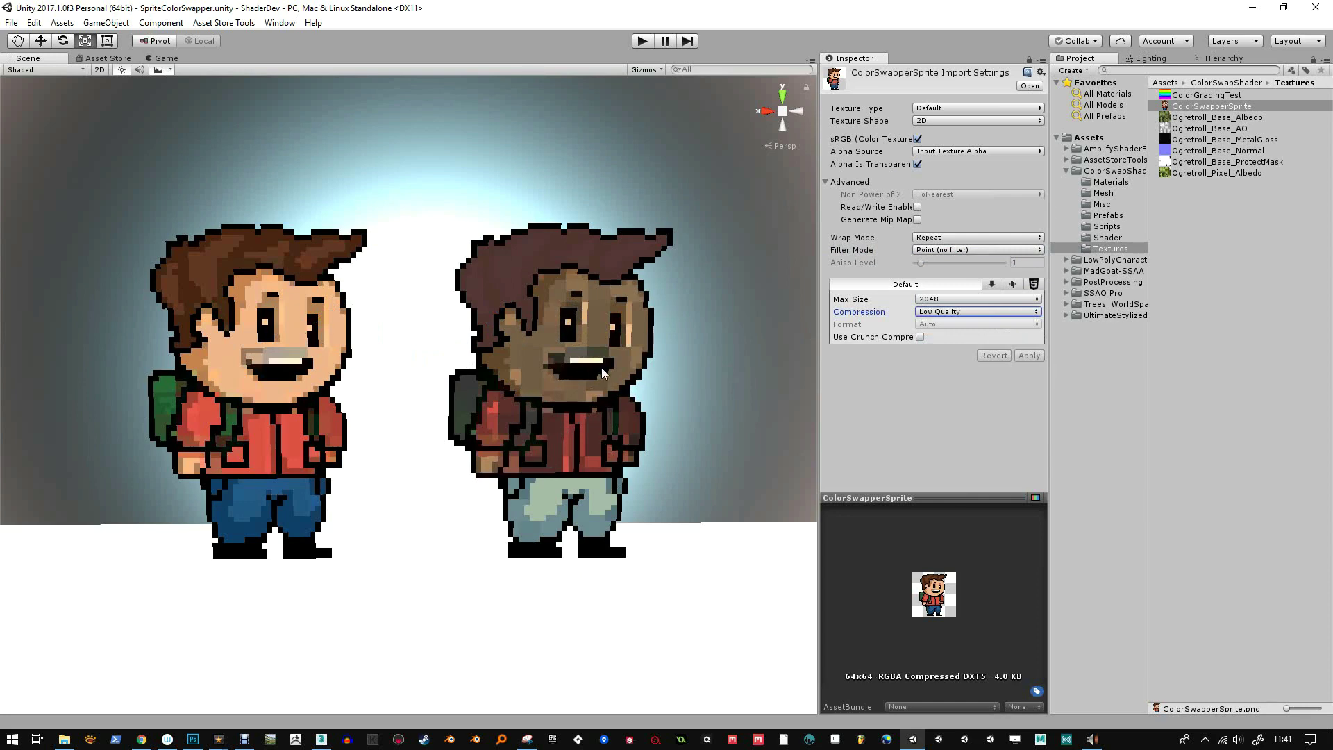
pyautogui.click(958, 312)
pyautogui.click(955, 373)
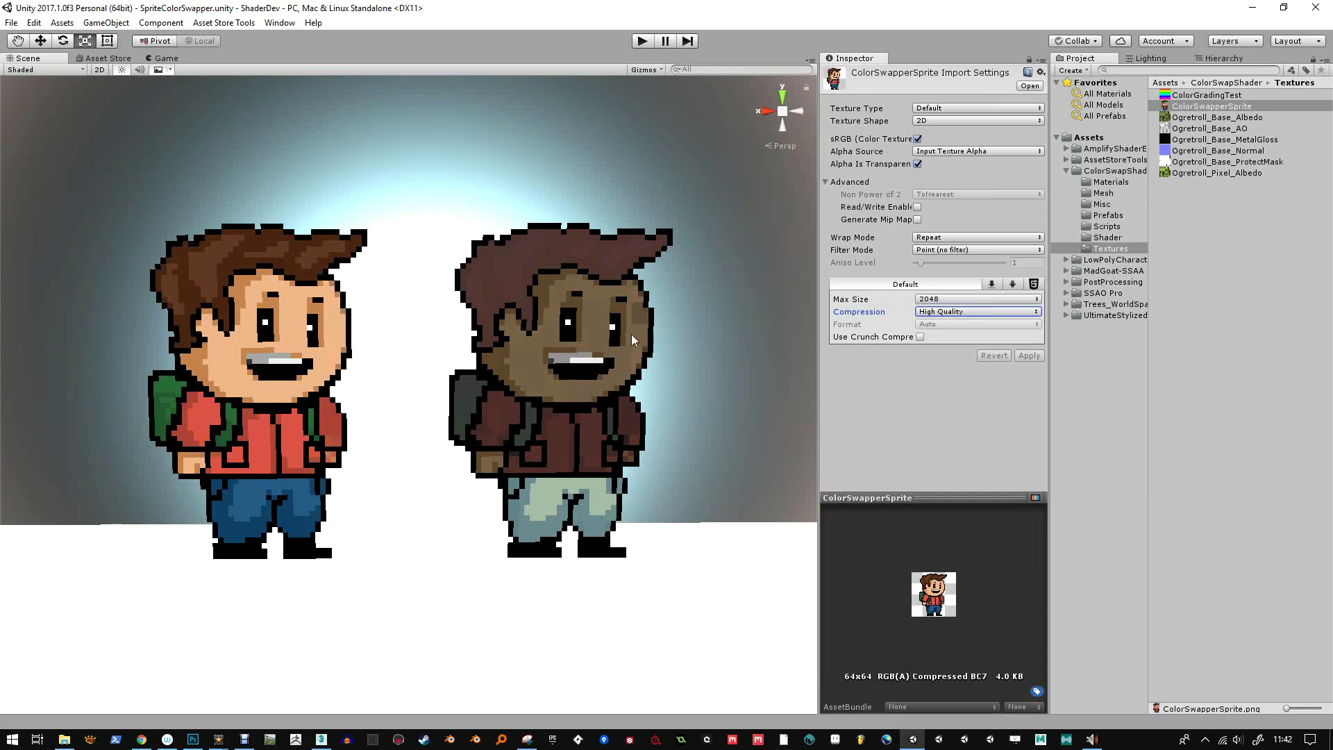
pyautogui.click(965, 311)
pyautogui.click(960, 327)
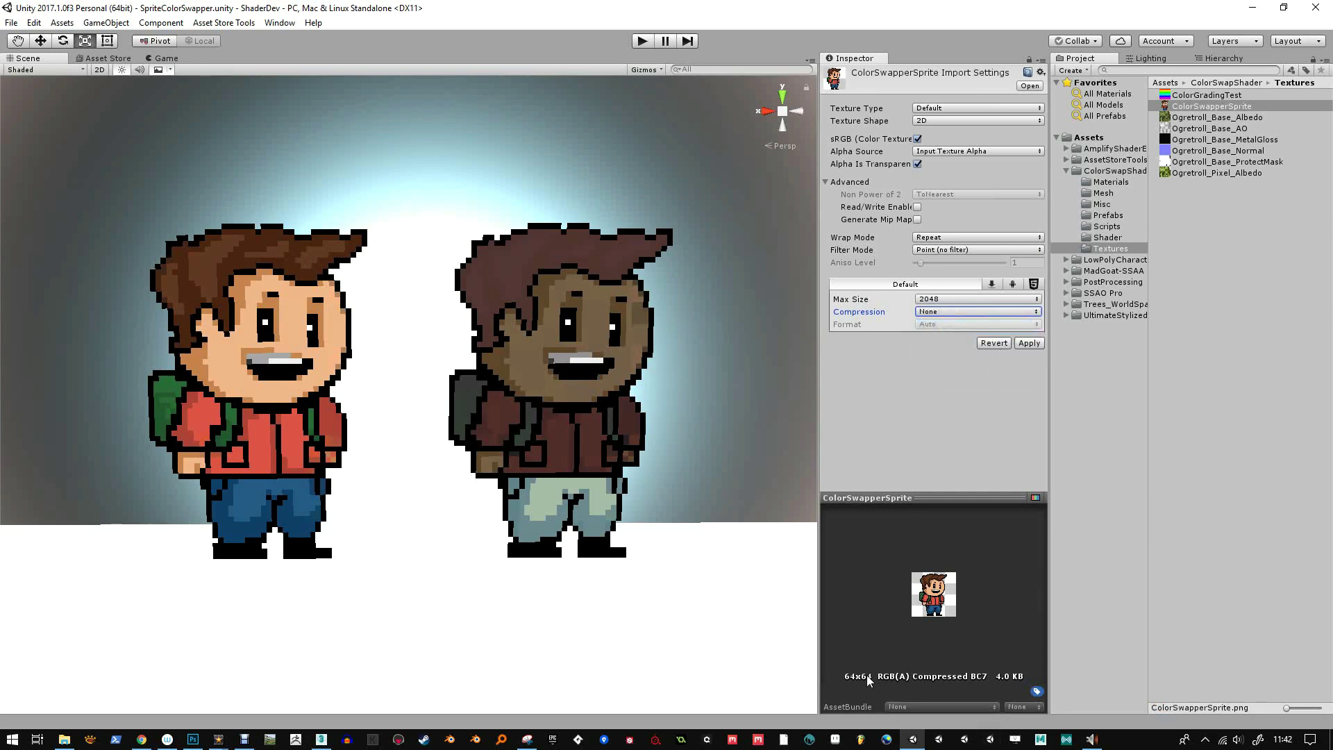
# - Test the sprite texture at Max Size 64, 128, 256 and 2048, applying the changes
pyautogui.click(964, 298)
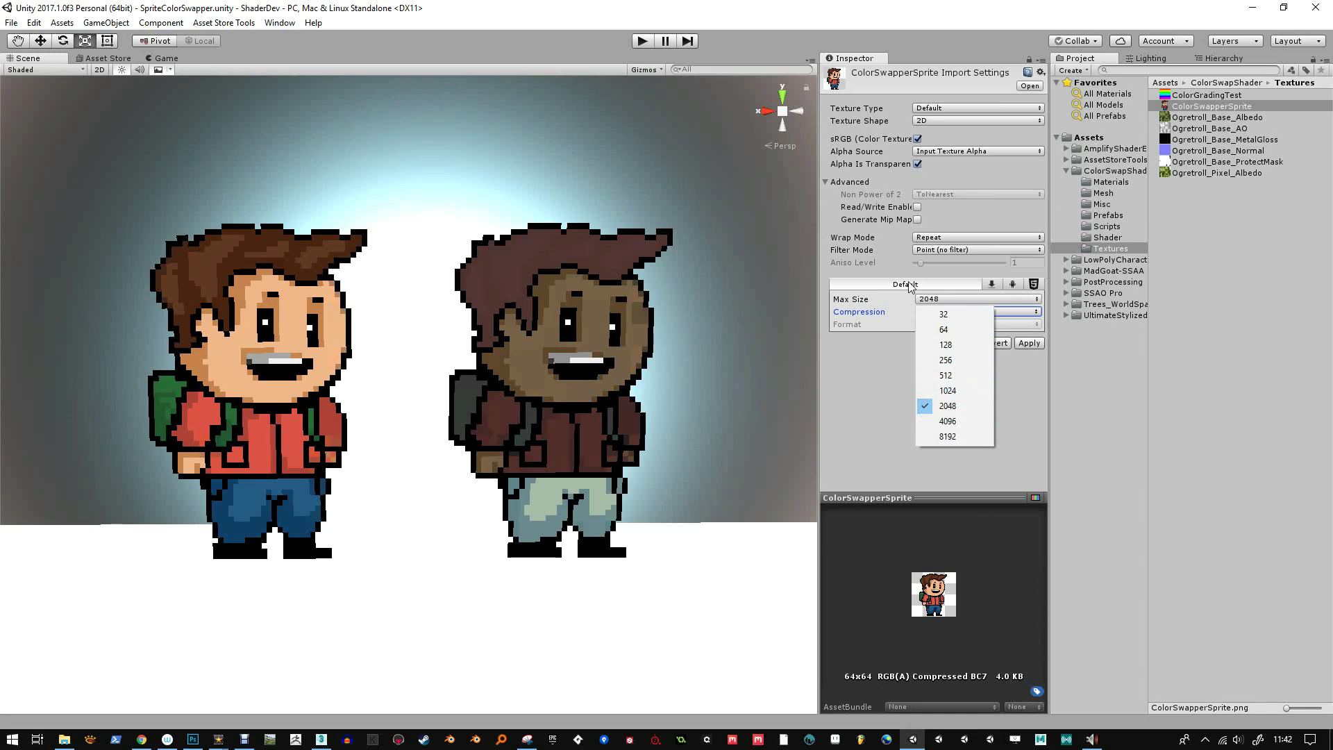
pyautogui.click(961, 334)
pyautogui.click(1026, 344)
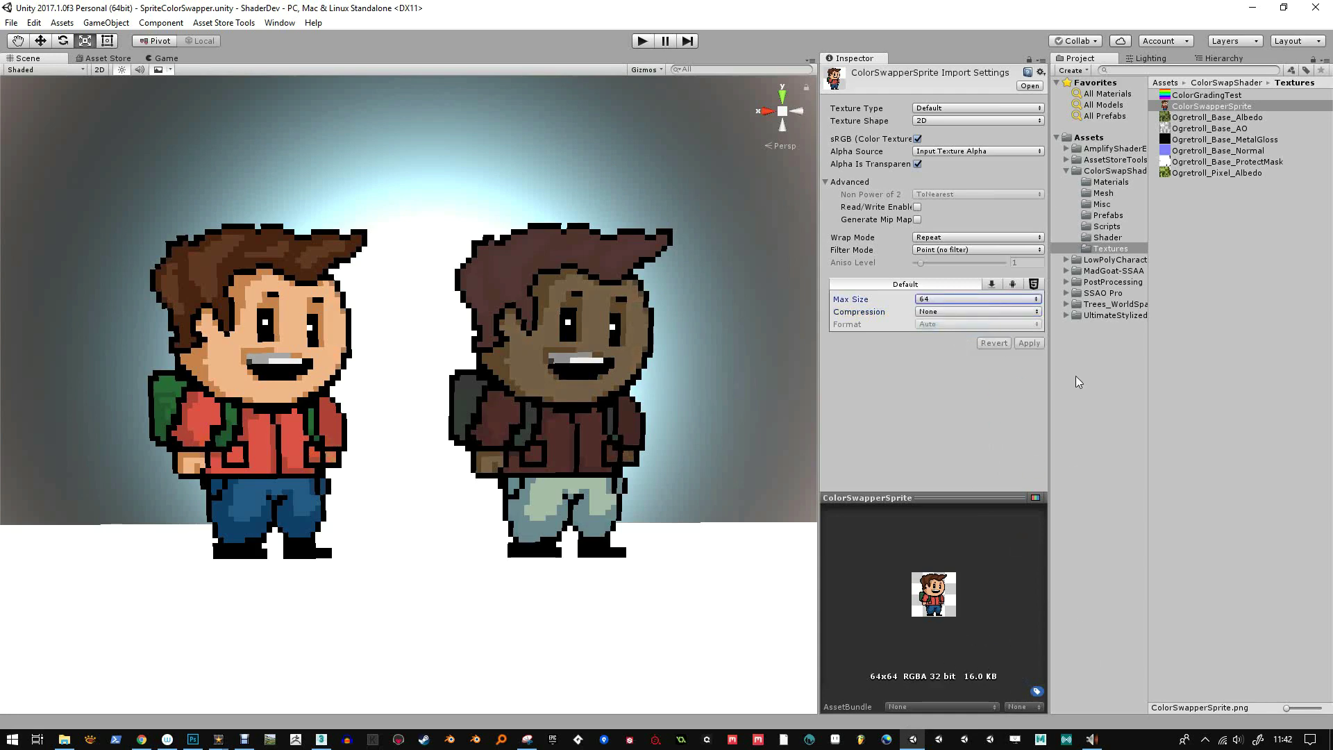
pyautogui.click(975, 297)
pyautogui.click(964, 345)
pyautogui.click(974, 298)
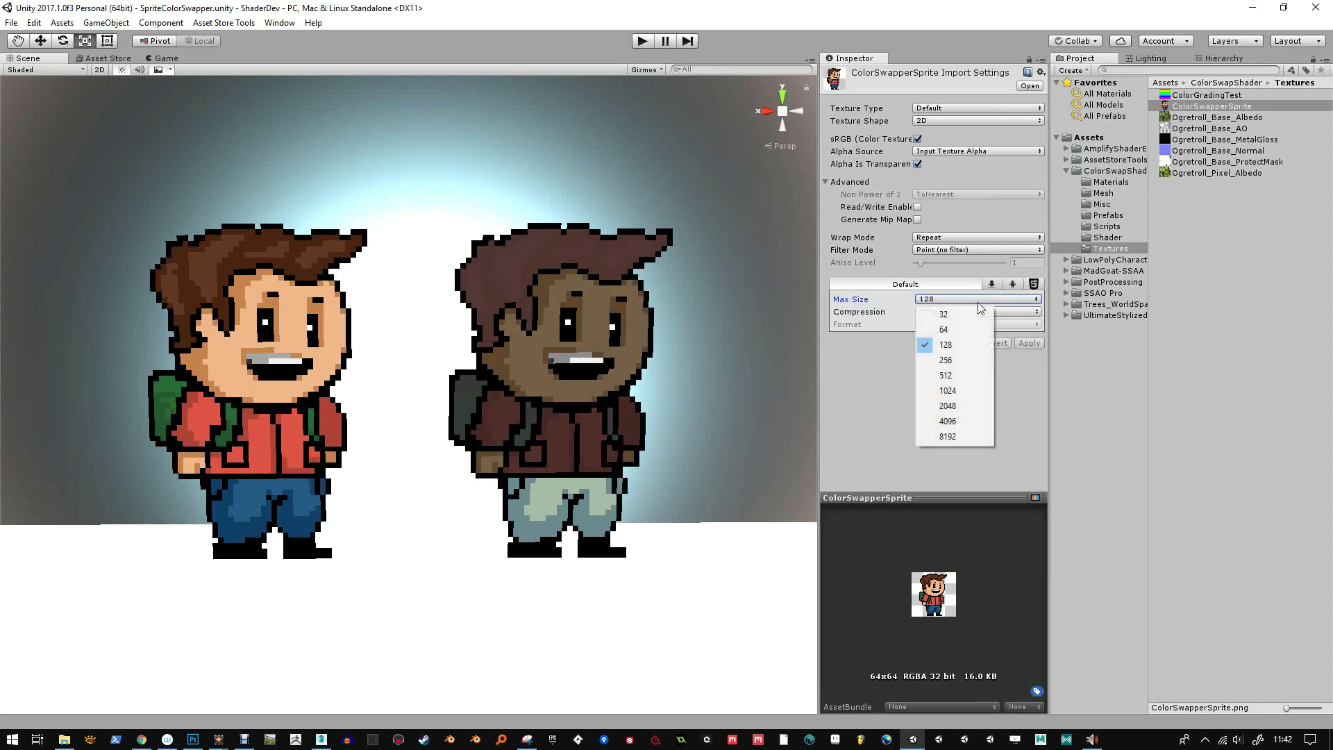
pyautogui.click(952, 357)
pyautogui.click(1029, 343)
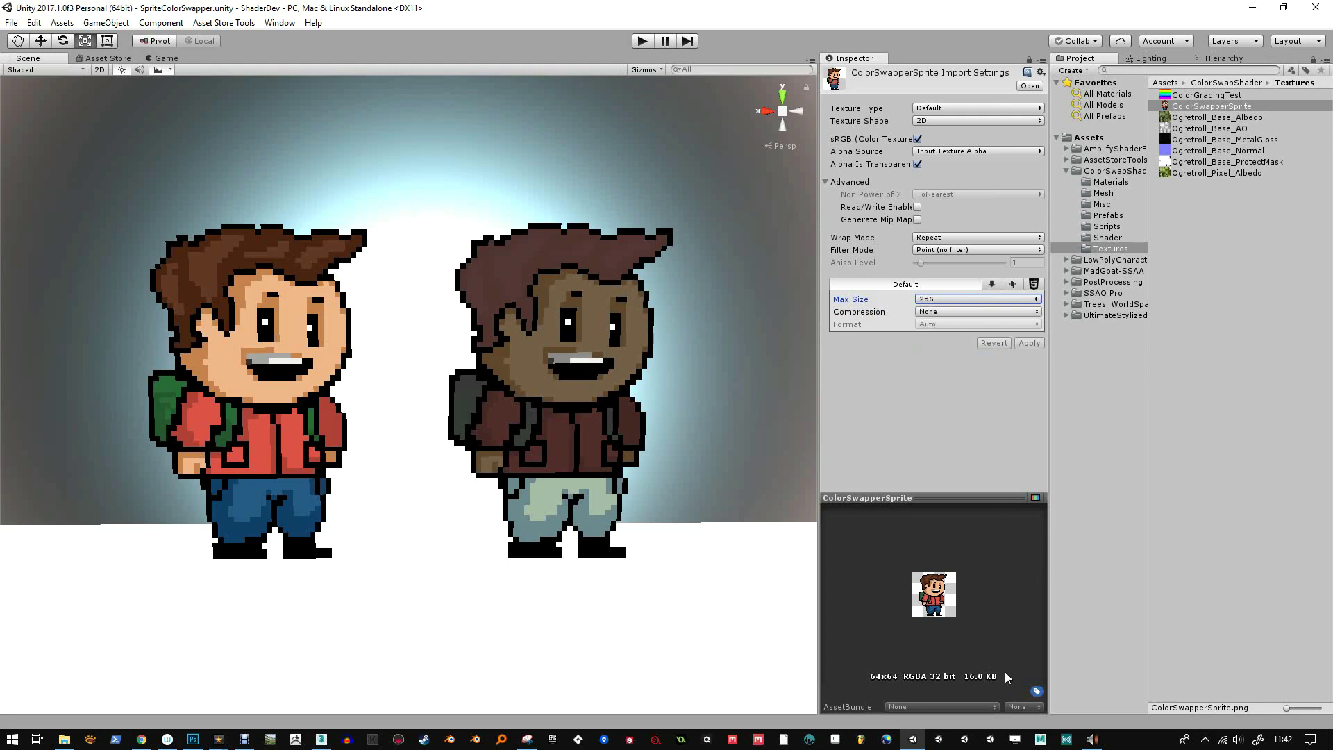
pyautogui.click(976, 301)
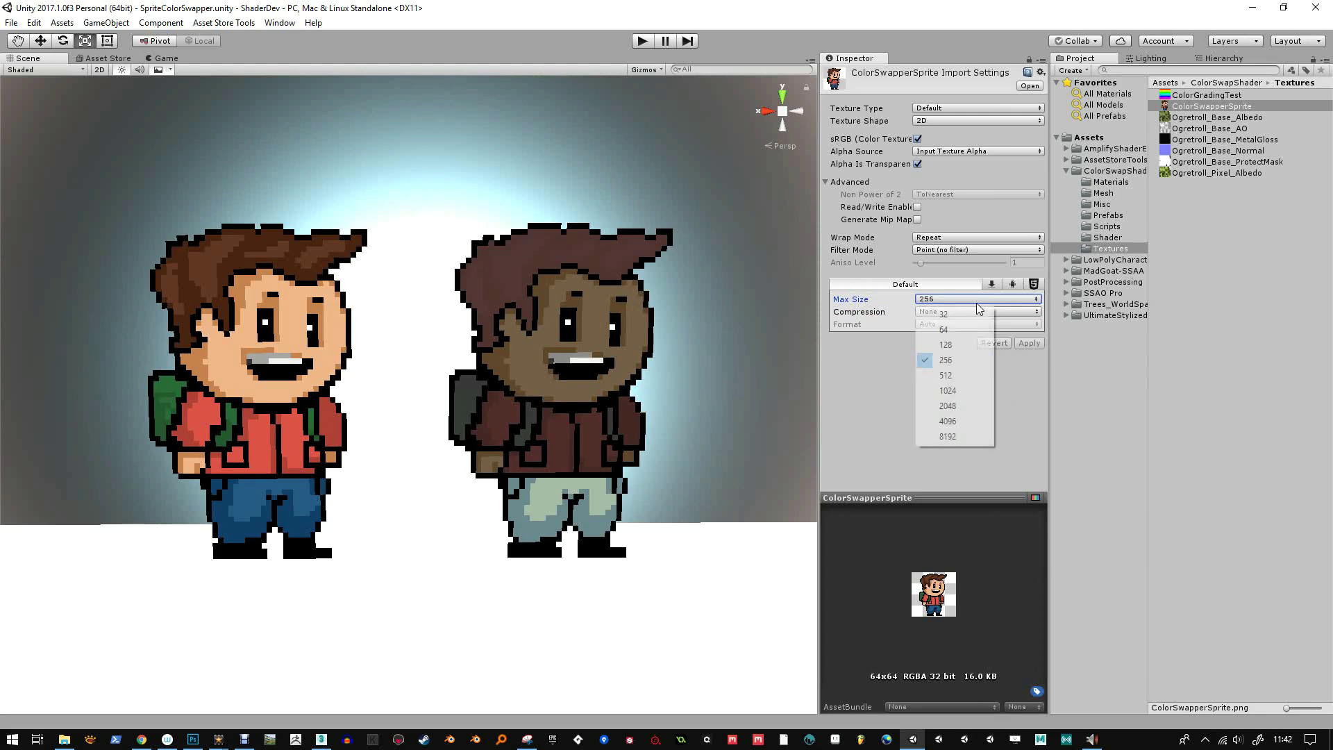
pyautogui.click(948, 406)
pyautogui.click(1028, 342)
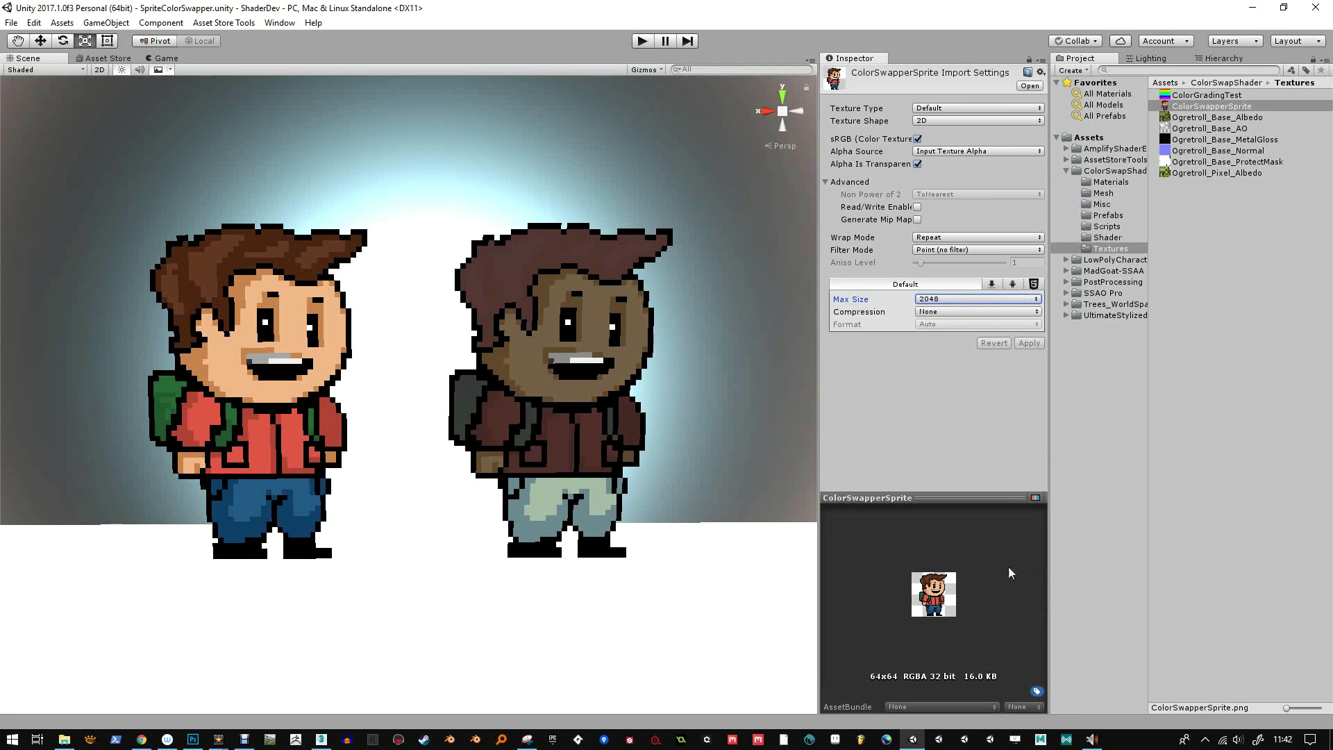
# - Apply Max Size 32, then restore 2048 so the pixel characters look crisp again
pyautogui.click(968, 297)
pyautogui.click(934, 315)
pyautogui.click(1028, 343)
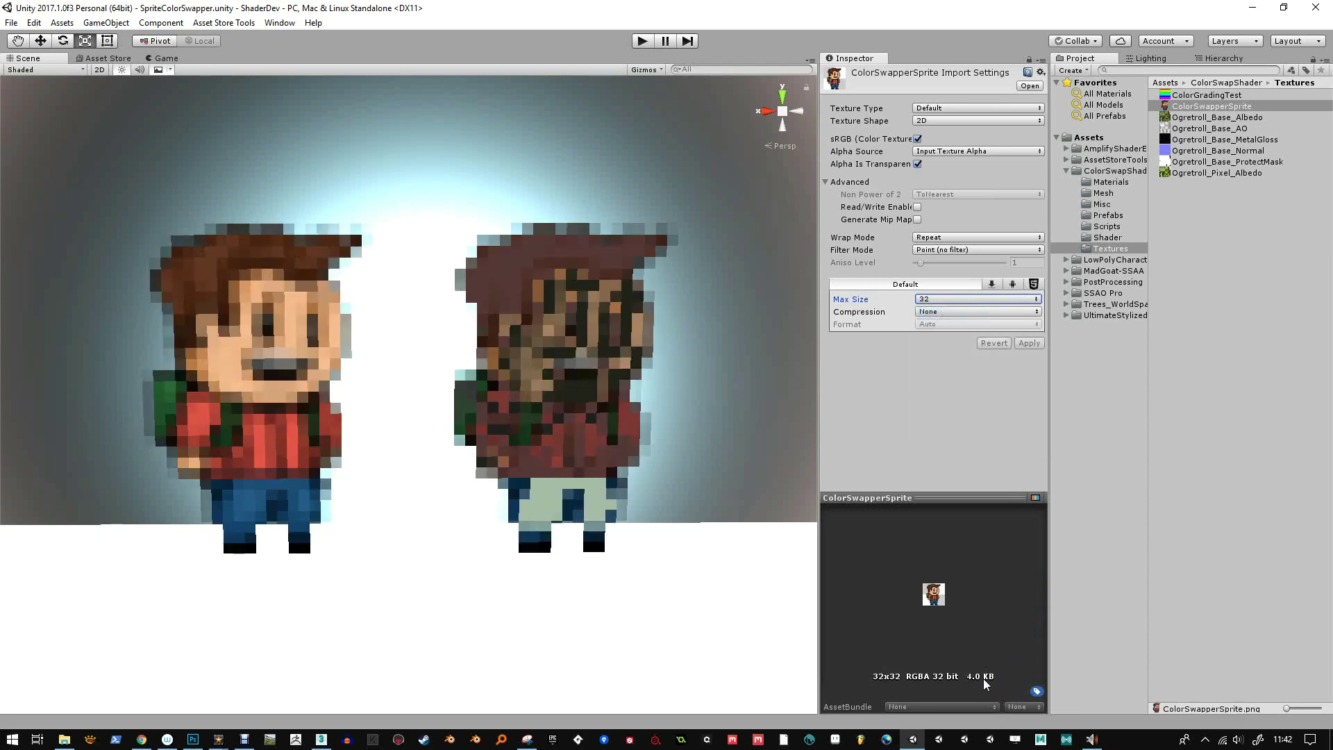
pyautogui.click(965, 300)
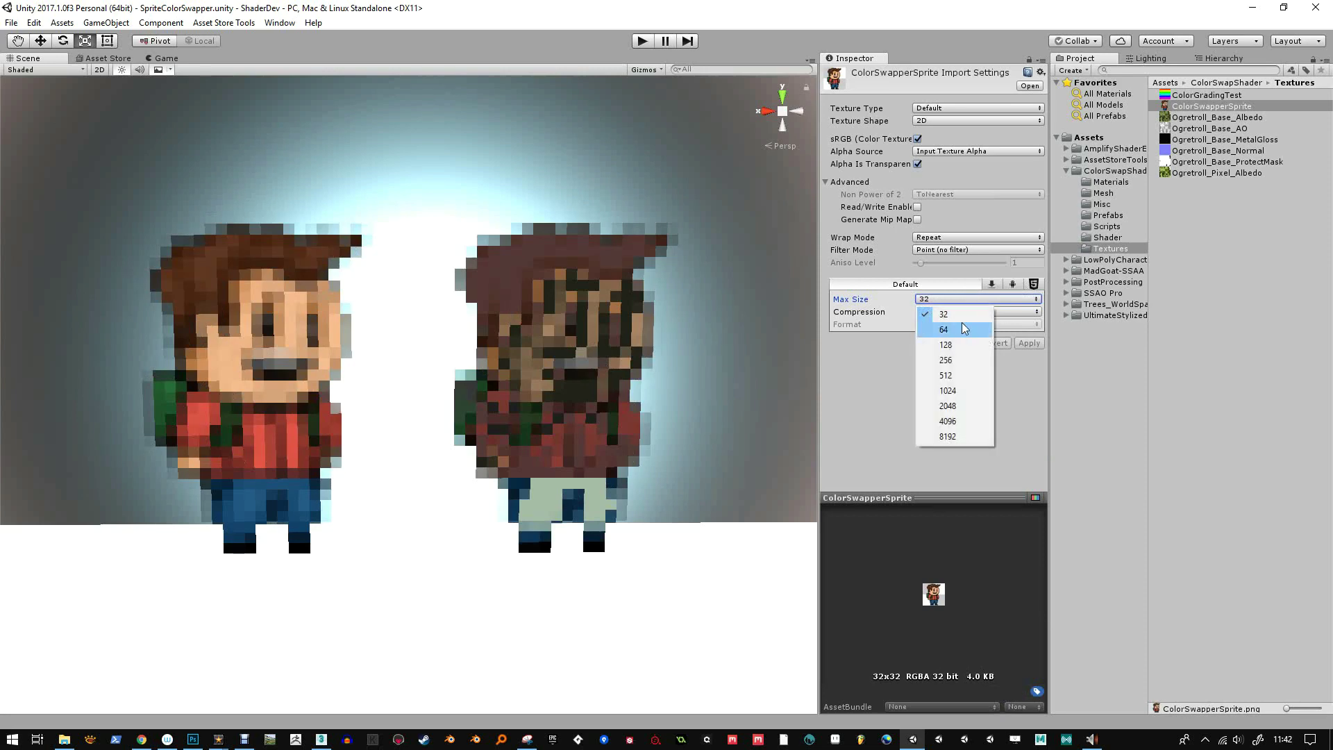
pyautogui.click(948, 405)
pyautogui.click(1020, 343)
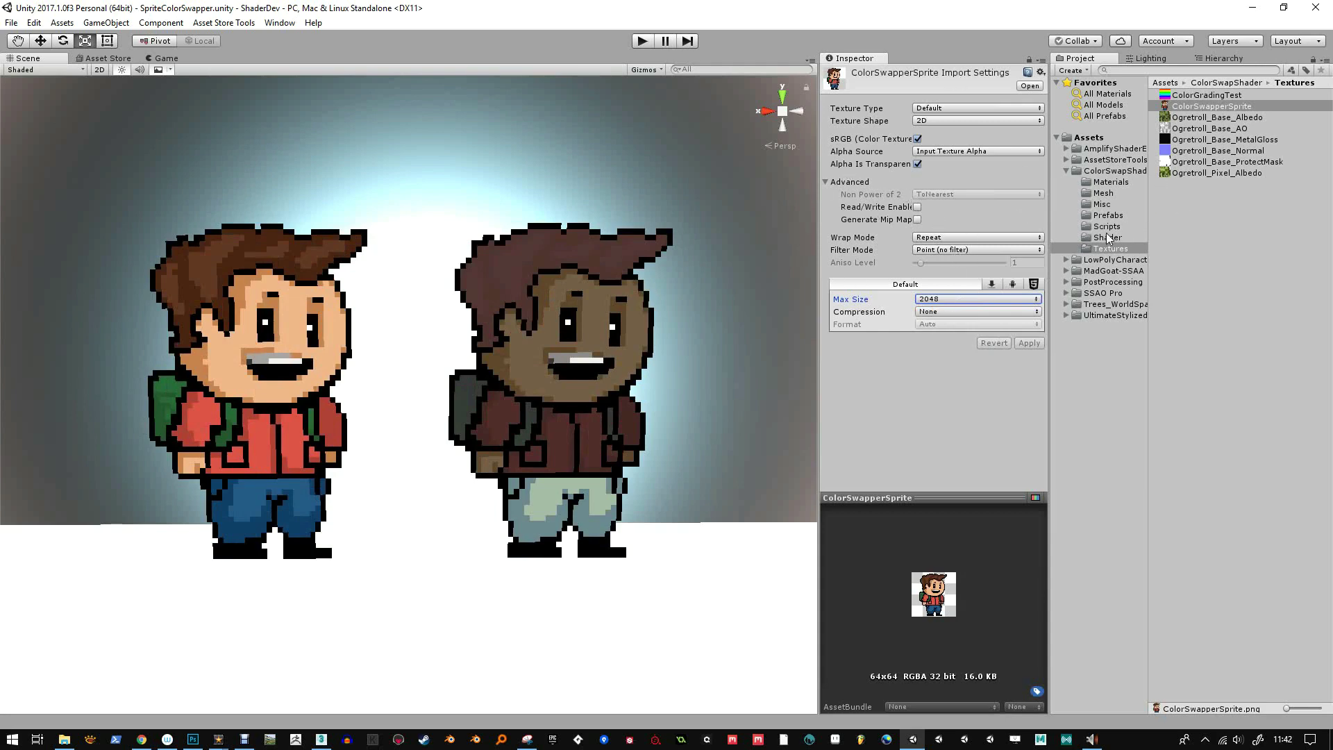
pyautogui.click(1111, 182)
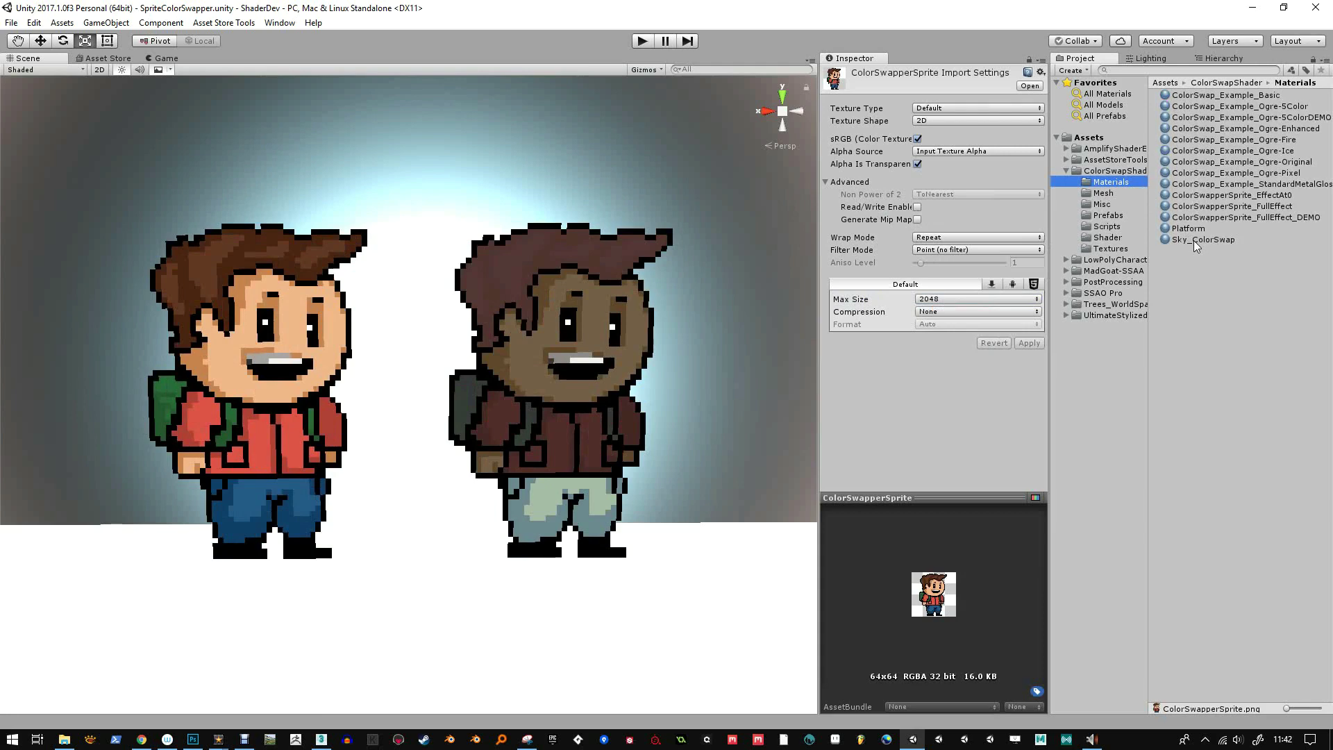
# - Switch the ColorSwapperSprite_EffectAt0 material to the Sprites/Default shader
pyautogui.click(1220, 196)
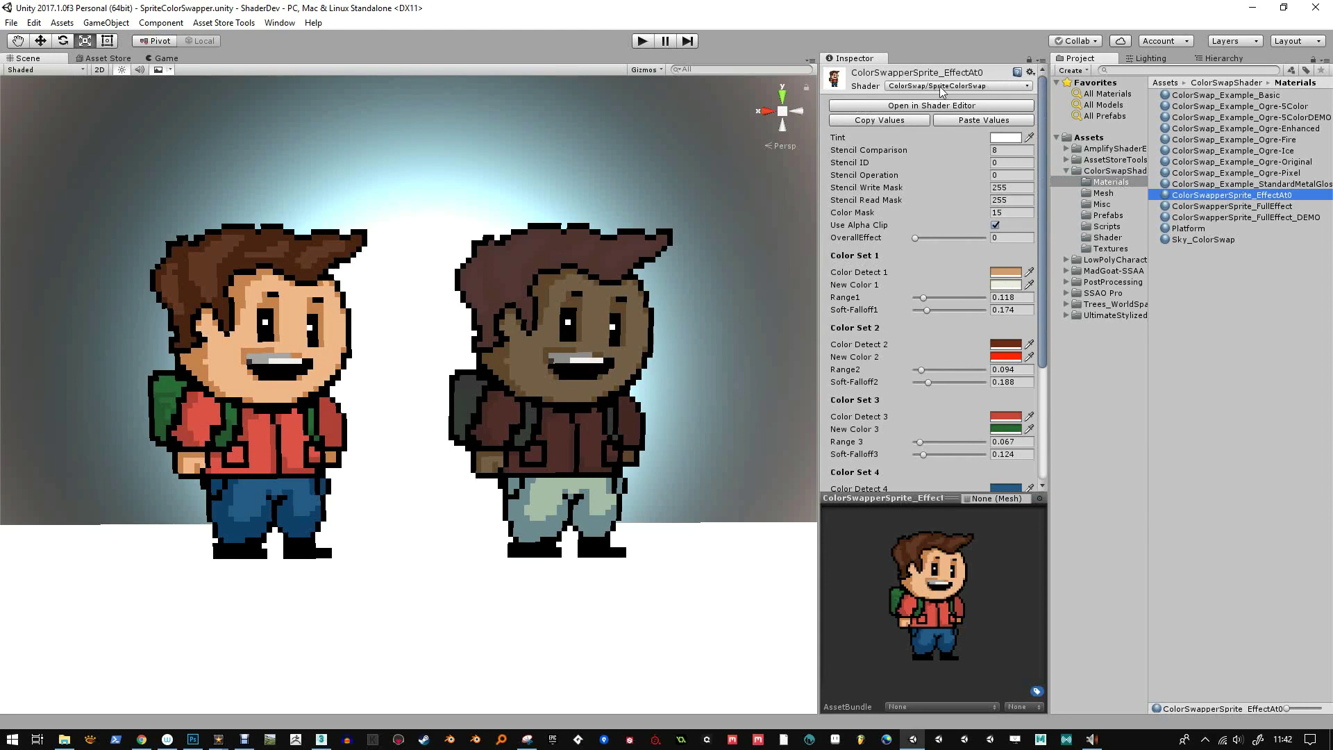
pyautogui.click(1006, 86)
pyautogui.moveTo(973, 210)
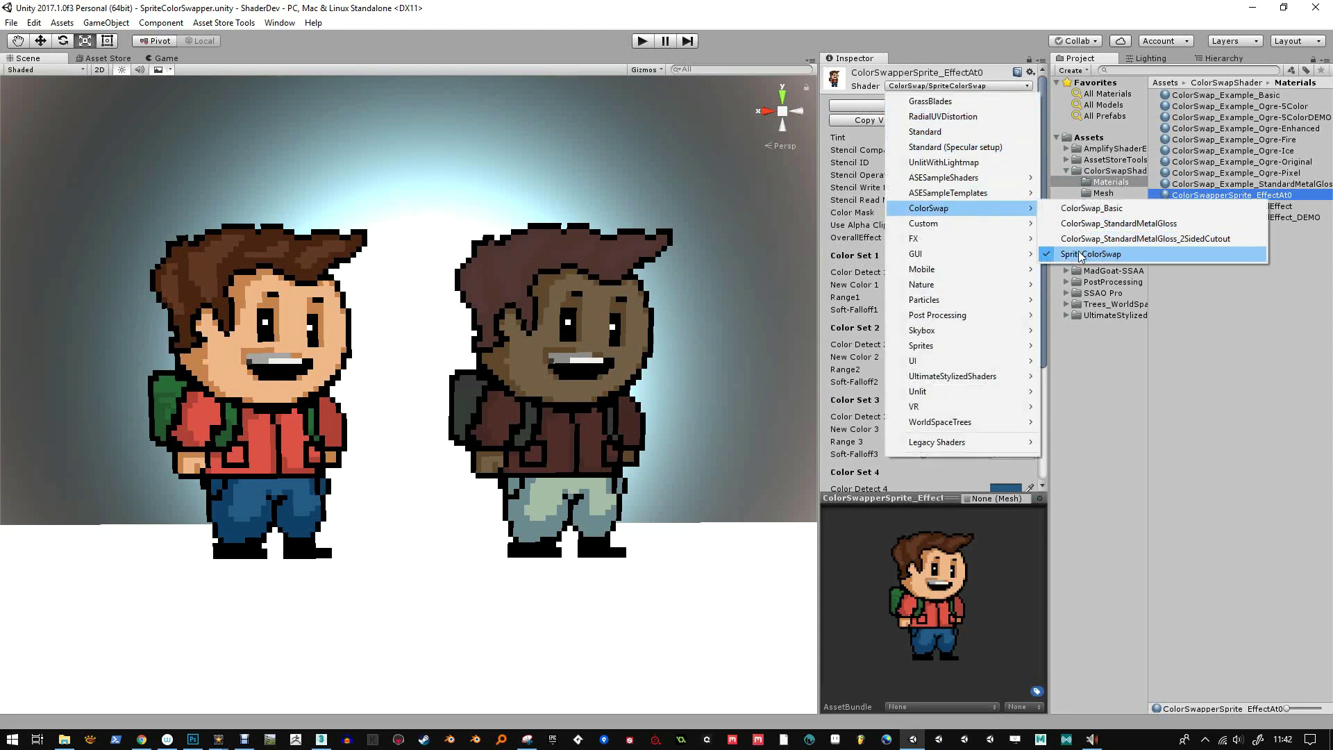
pyautogui.moveTo(920, 345)
pyautogui.click(1076, 347)
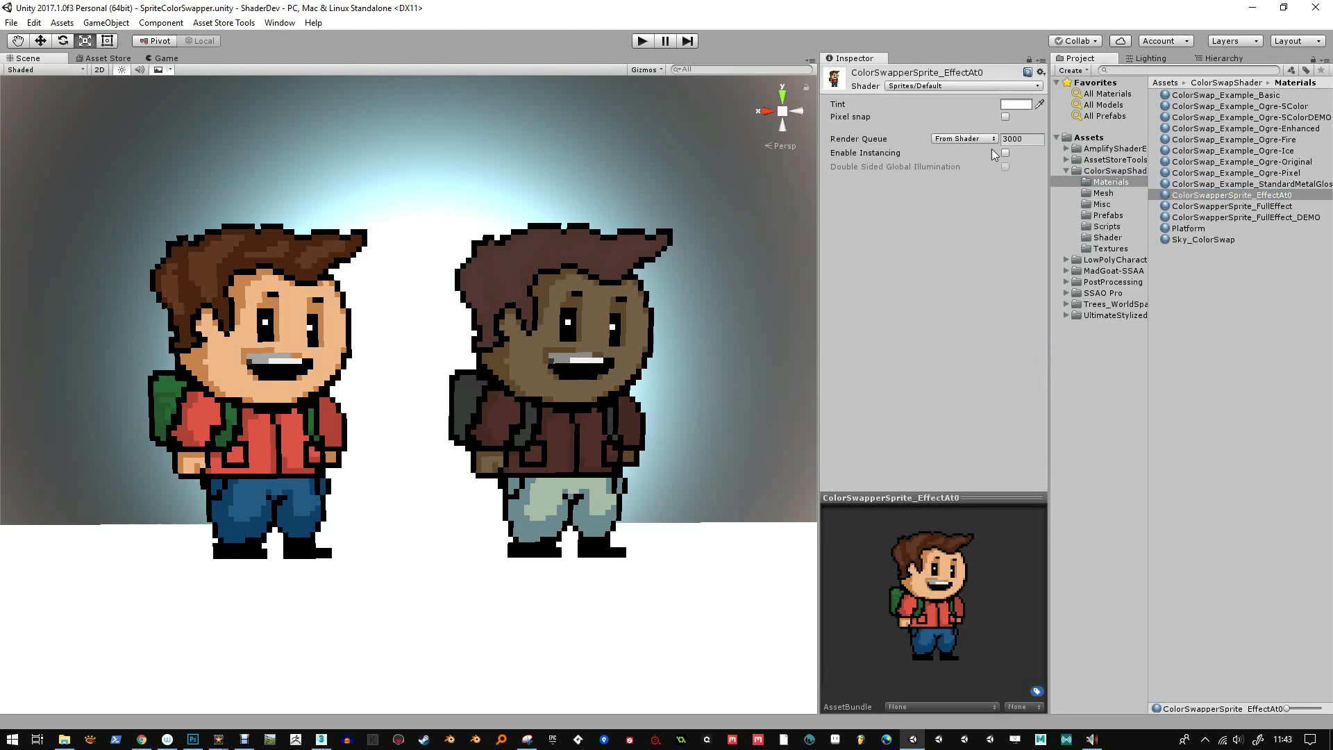
# - Preview FullEffect_DEMO with Sprites/Default for the original colours, then undo the shader change
pyautogui.click(1232, 206)
pyautogui.click(1253, 217)
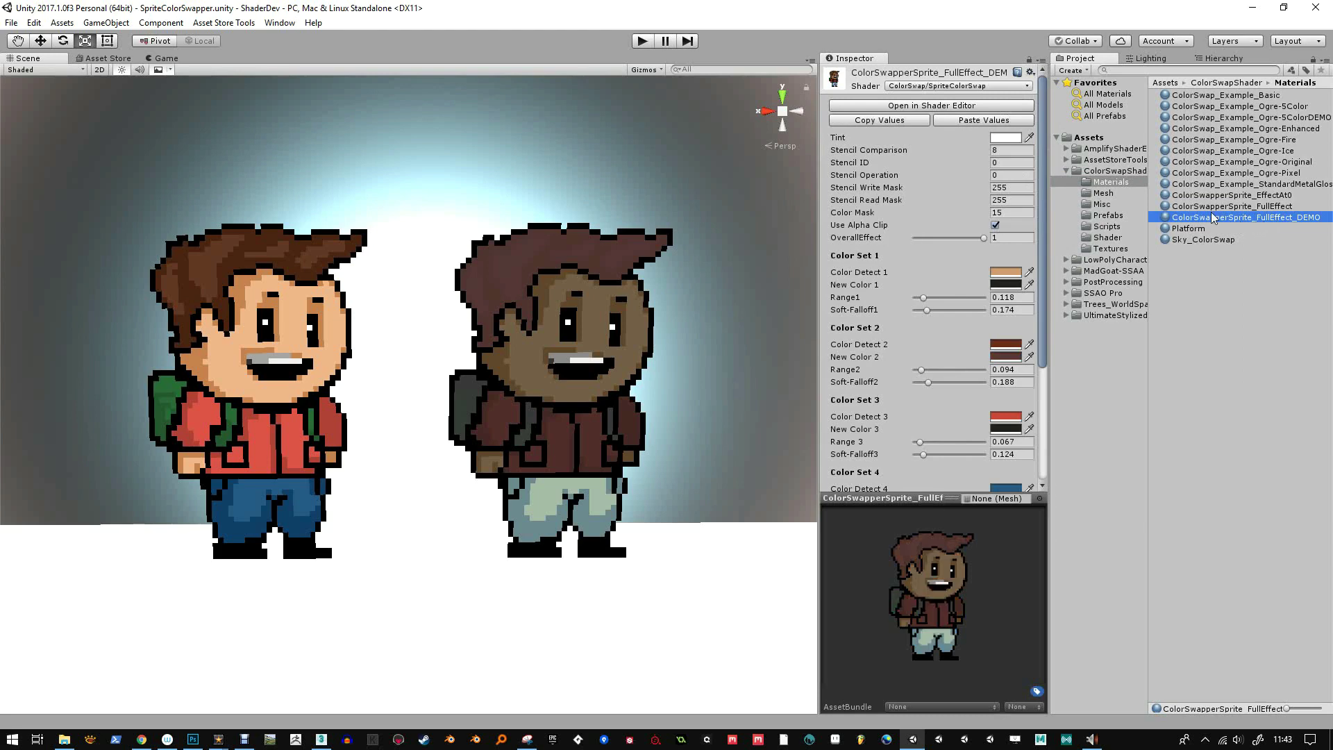
pyautogui.click(989, 86)
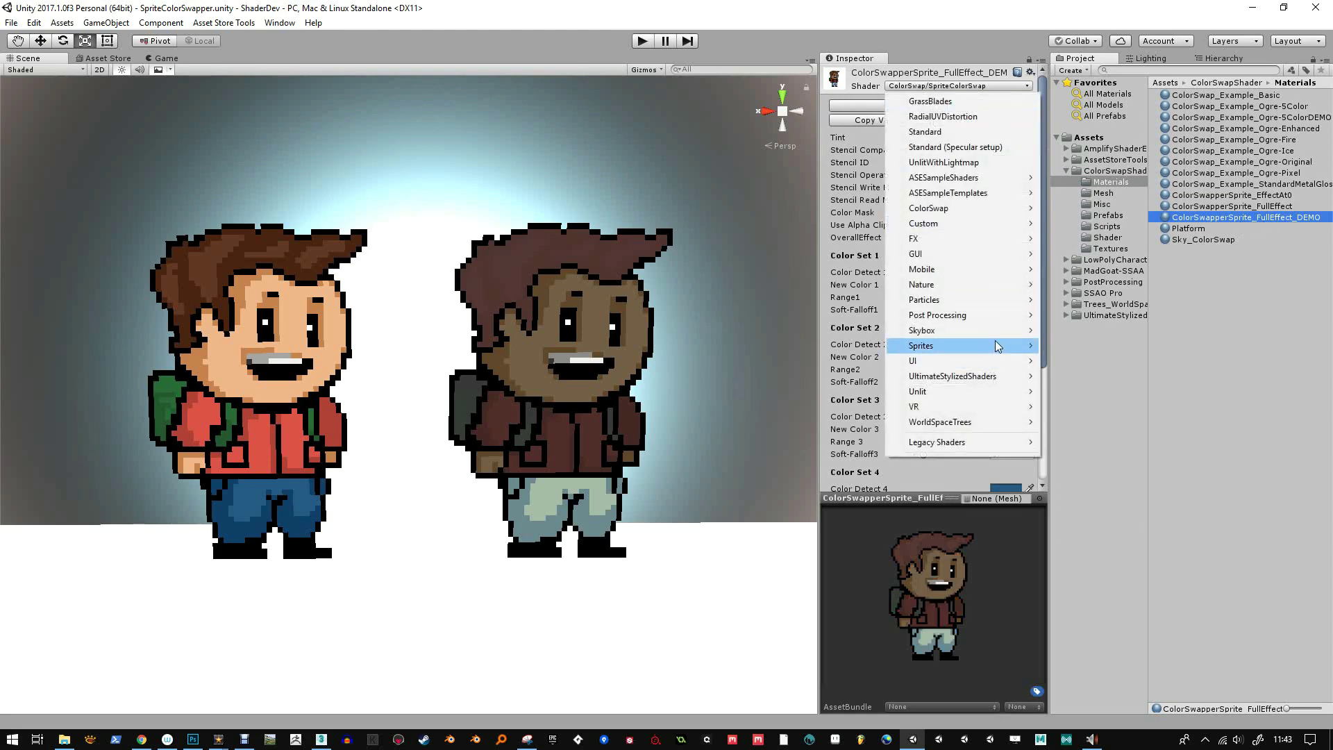
pyautogui.moveTo(998, 345)
pyautogui.click(1074, 345)
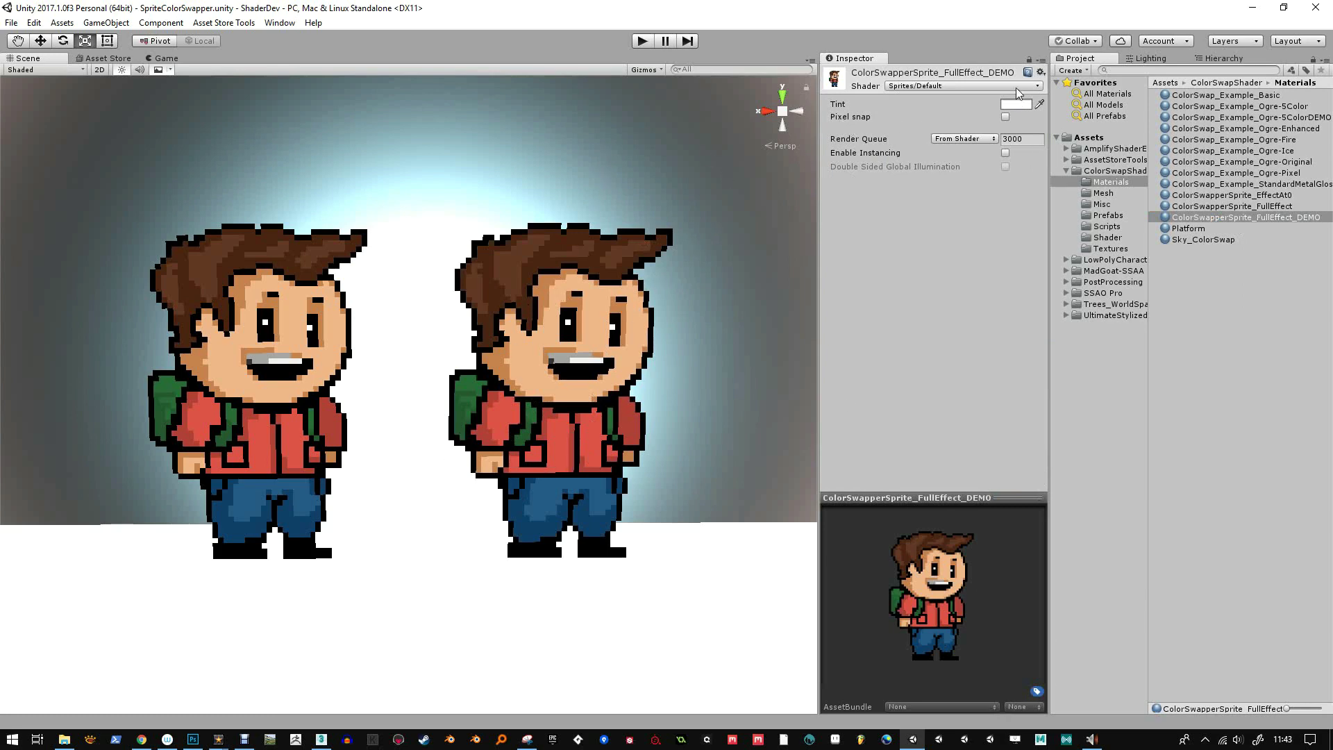
pyautogui.hotkey('ctrl', 'z')
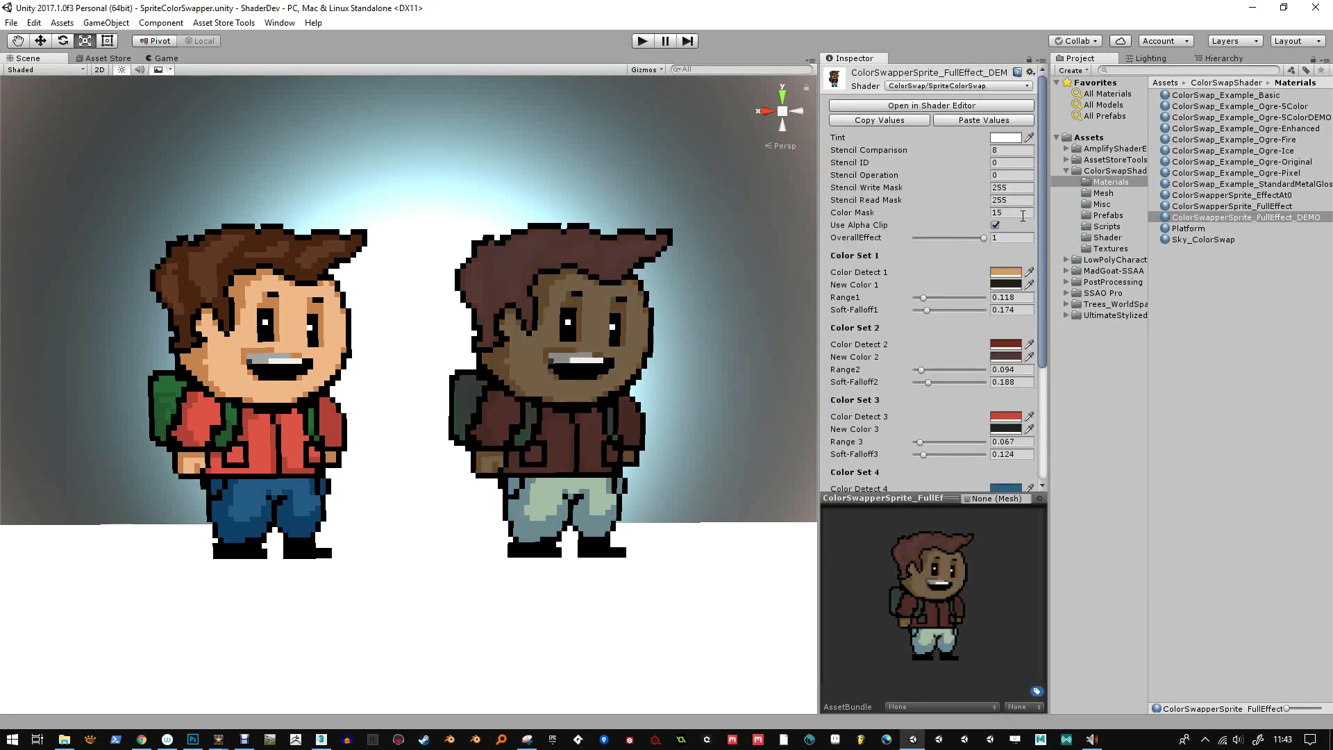
# - Lower FullEffect_DEMO's Soft-Falloff2 to 0.11 and compare the sprite with swapping off and on
pyautogui.moveTo(1042, 207)
pyautogui.mouseDown()
pyautogui.moveTo(1042, 337)
pyautogui.moveTo(1057, 190)
pyautogui.mouseUp()
pyautogui.moveTo(1048, 332); pyautogui.dragTo(1048, 460)
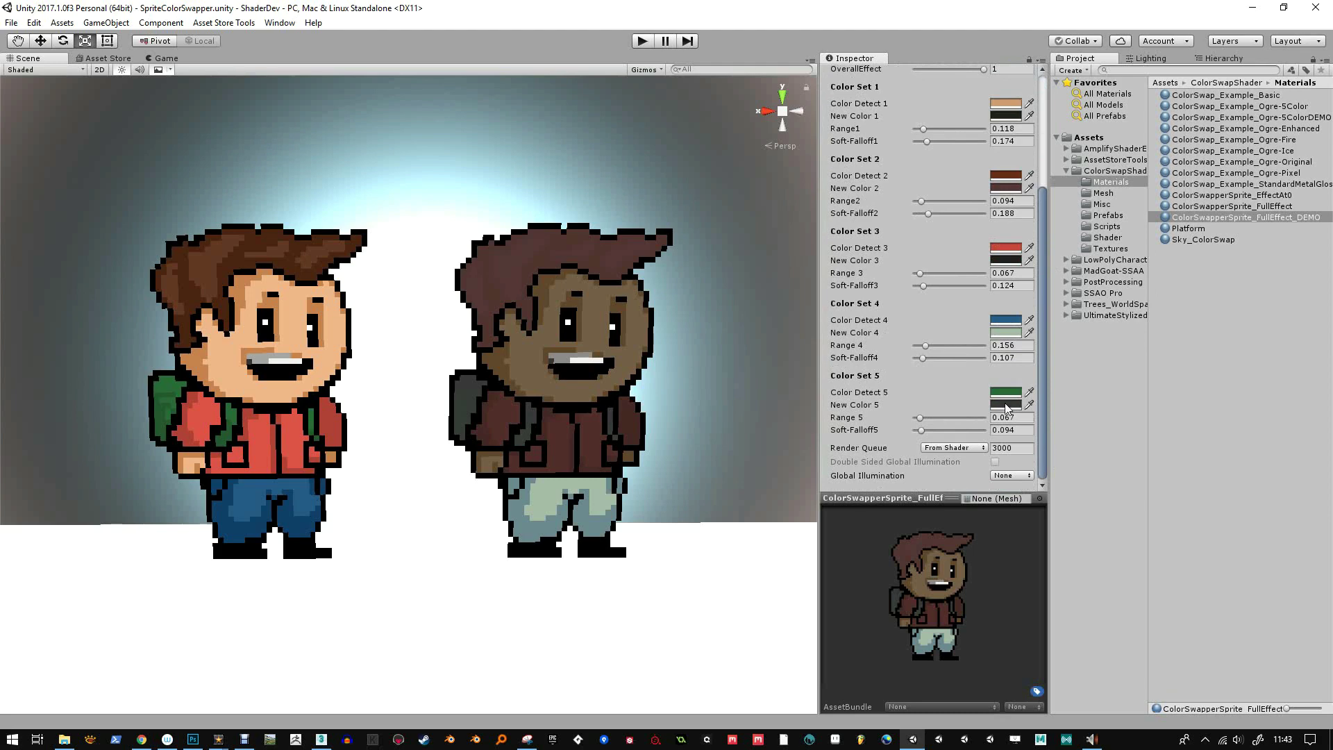
pyautogui.moveTo(1043, 306); pyautogui.dragTo(1052, 340)
pyautogui.moveTo(928, 211)
pyautogui.mouseDown()
pyautogui.moveTo(976, 212)
pyautogui.moveTo(906, 212)
pyautogui.moveTo(921, 215)
pyautogui.mouseUp()
pyautogui.moveTo(1043, 249); pyautogui.dragTo(1046, 159)
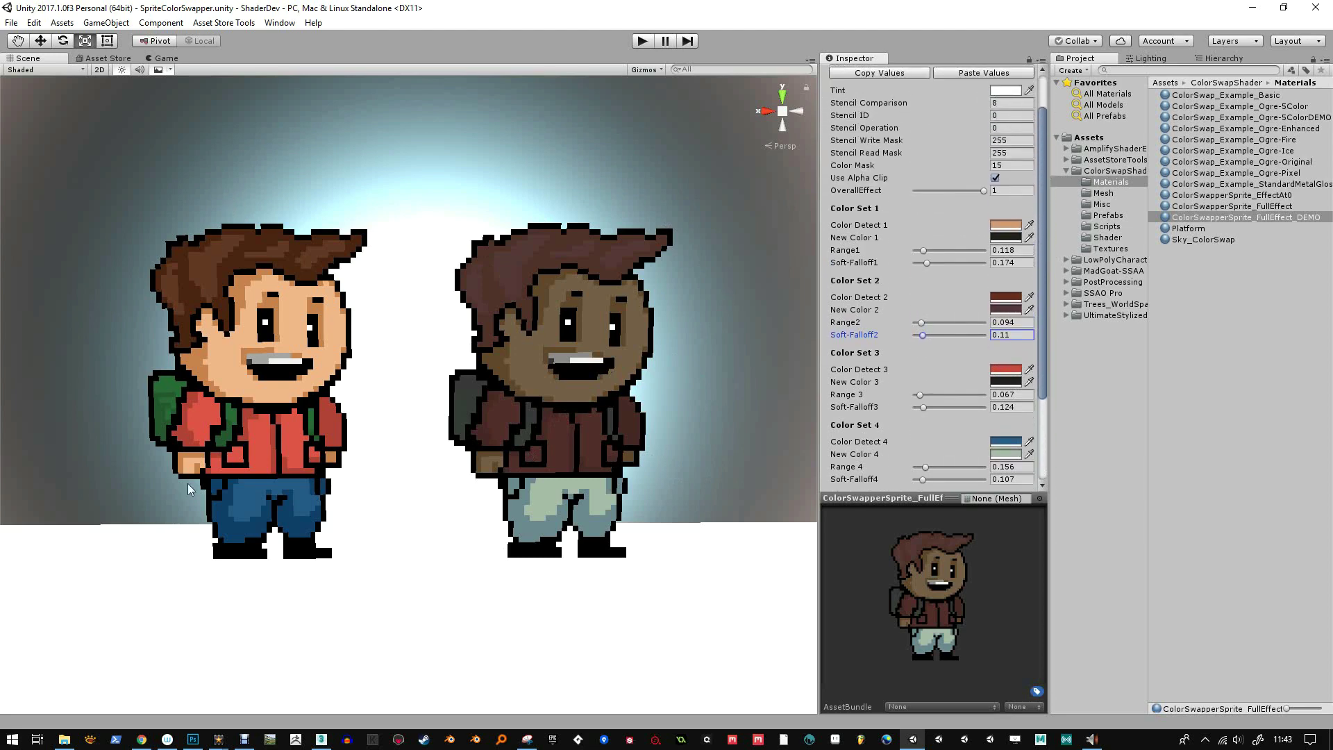
pyautogui.moveTo(985, 189)
pyautogui.mouseDown()
pyautogui.moveTo(915, 189)
pyautogui.moveTo(1002, 188)
pyautogui.moveTo(915, 189)
pyautogui.moveTo(976, 188)
pyautogui.mouseUp()
# - Change New Color 2 to red for the right character's hair
pyautogui.click(1005, 310)
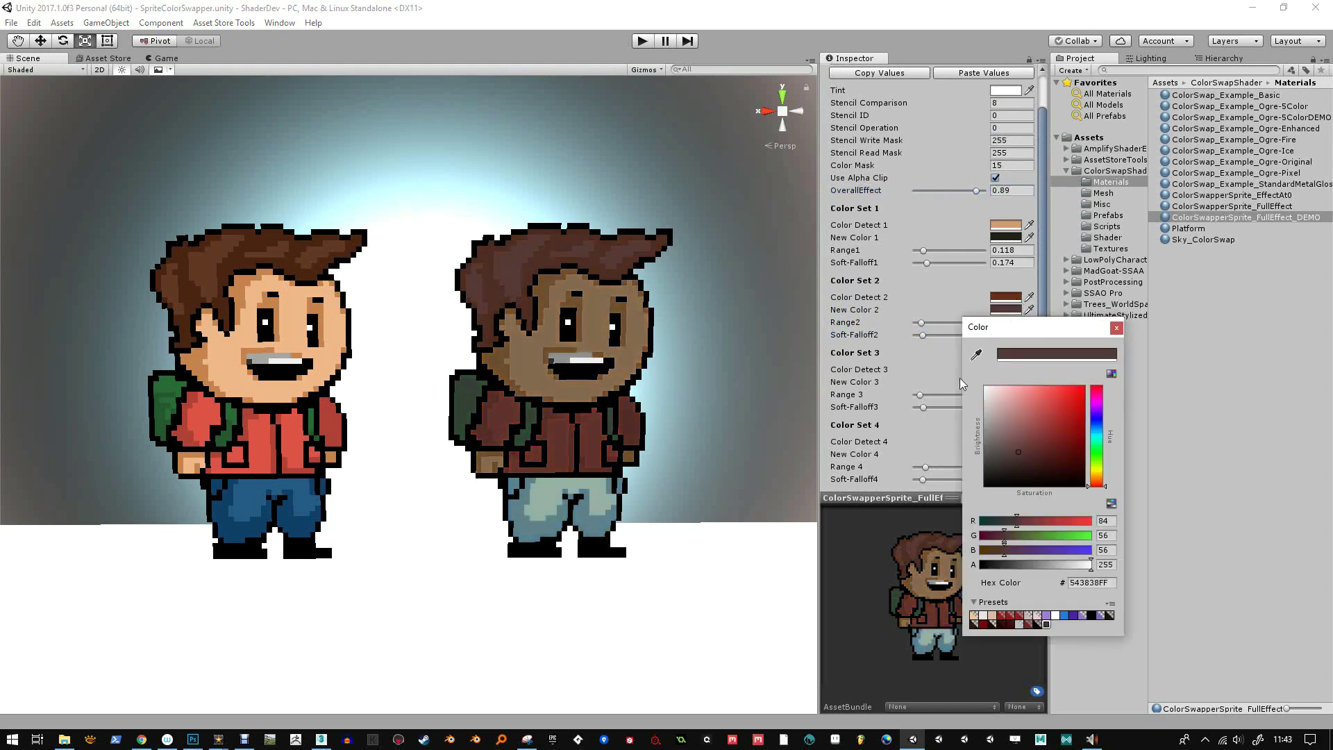
pyautogui.moveTo(1063, 461); pyautogui.dragTo(1041, 419)
pyautogui.click(1116, 328)
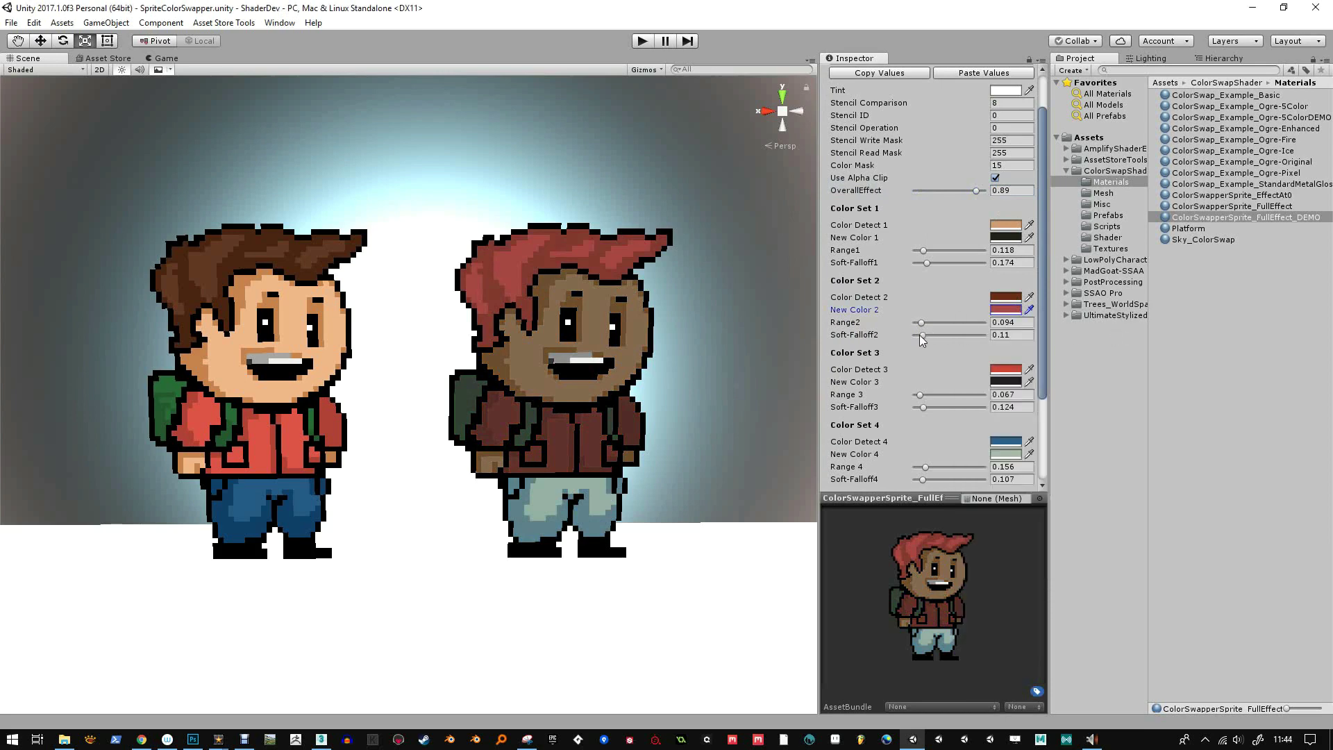
# - Raise Soft-Falloff2 toward 0.17, then inspect the Ogre-5Color material's five colour sets
pyautogui.click(927, 335)
pyautogui.click(1249, 106)
pyautogui.moveTo(1043, 191)
pyautogui.mouseDown()
pyautogui.moveTo(1042, 332)
pyautogui.moveTo(1042, 177)
pyautogui.moveTo(1041, 207)
pyautogui.mouseUp()
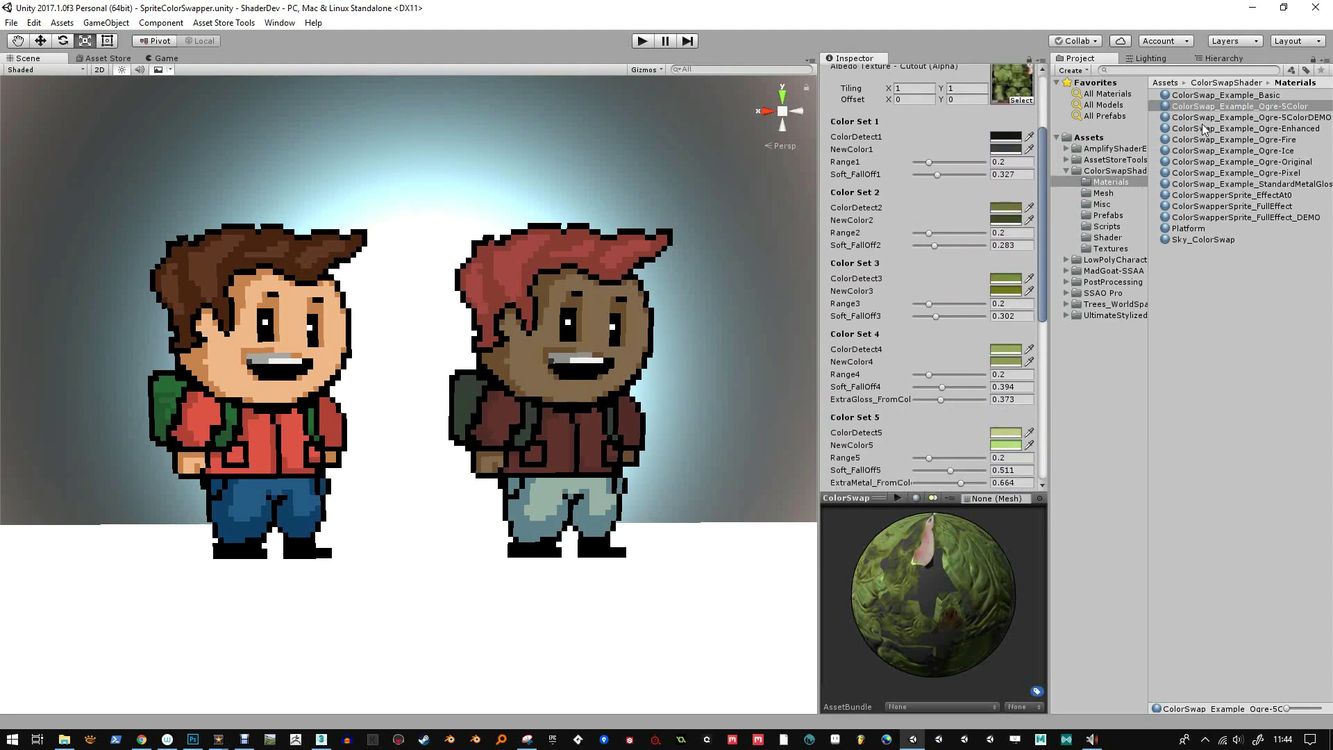
# - Inspect the ColorSwap_Example_Basic material, then step through the ogre materials to Ogre-Enhanced
pyautogui.click(1222, 96)
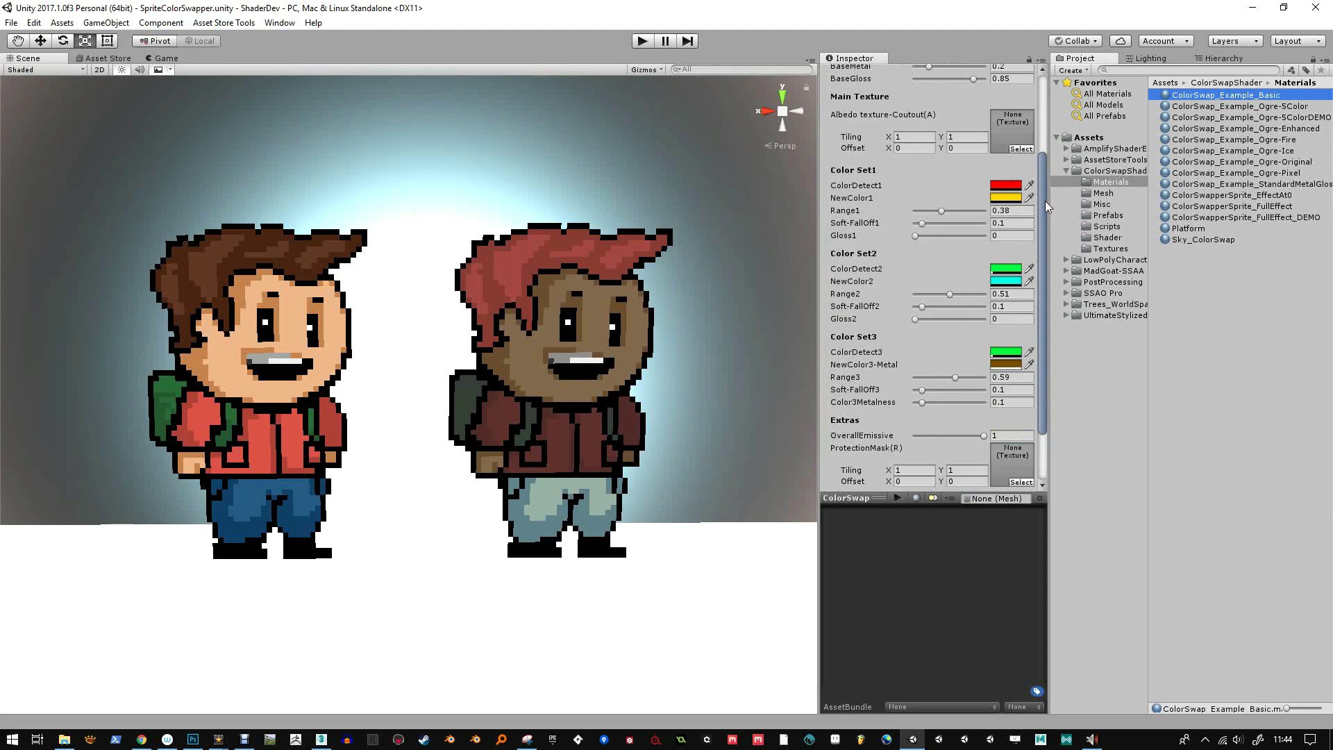
pyautogui.moveTo(1039, 209); pyautogui.dragTo(1052, 150)
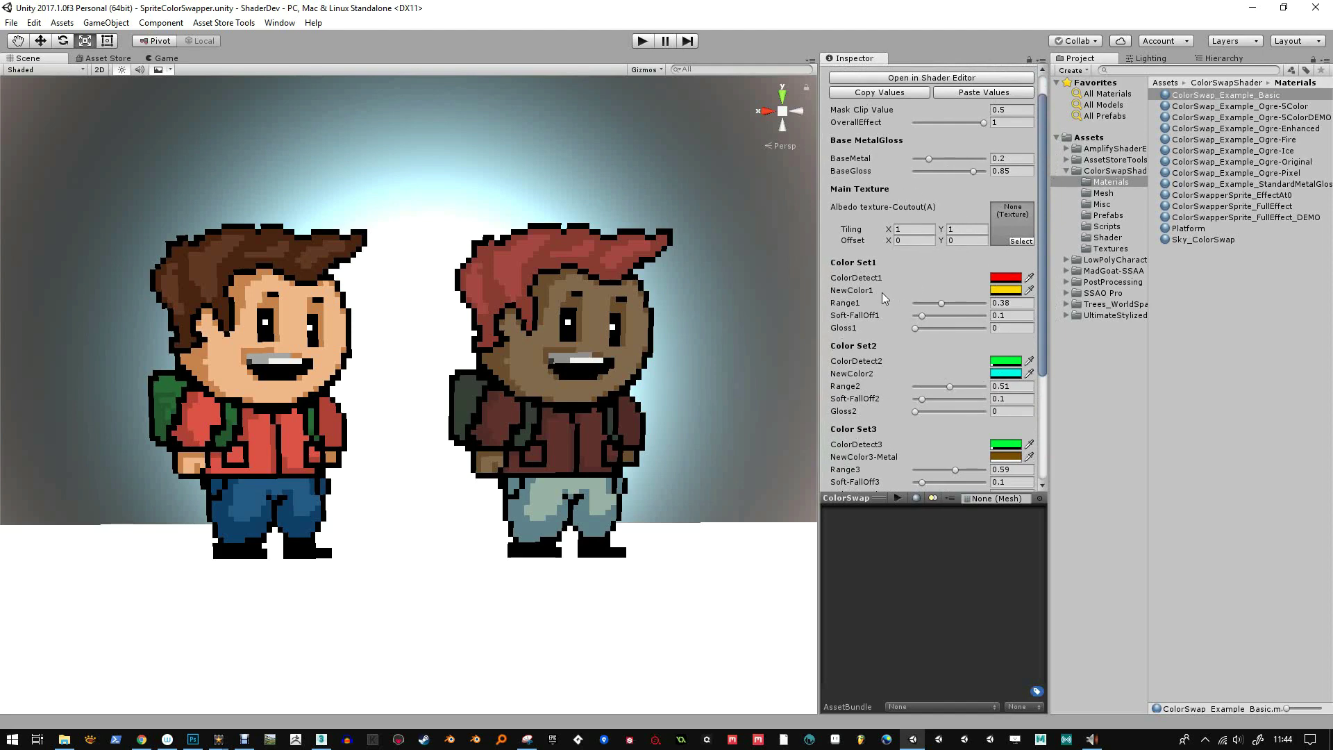
pyautogui.moveTo(1043, 186); pyautogui.dragTo(1047, 153)
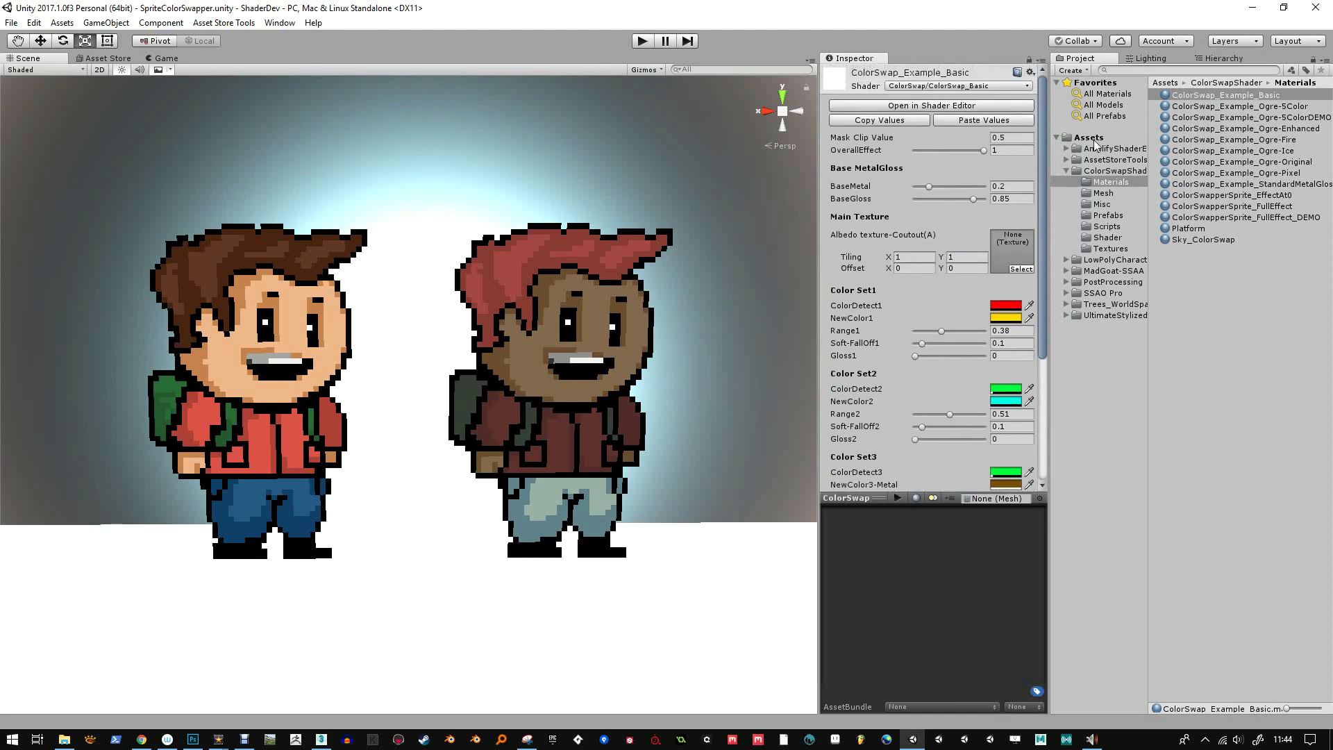
pyautogui.click(1212, 108)
pyautogui.click(1214, 118)
pyautogui.click(1213, 129)
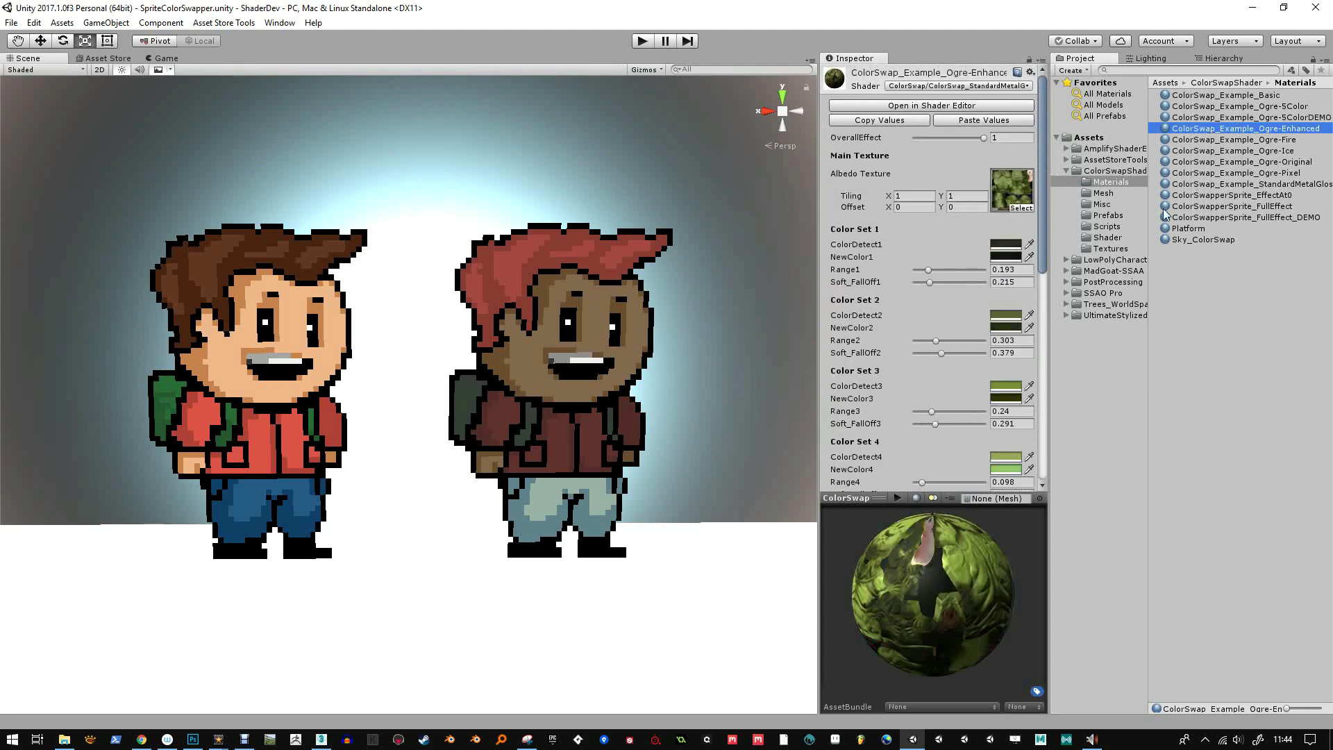
pyautogui.moveTo(1043, 166); pyautogui.dragTo(1072, 167)
# - Review the Ogre-5Color, Basic and Ogre-Original materials, then open the Scripts folder
pyautogui.click(1227, 107)
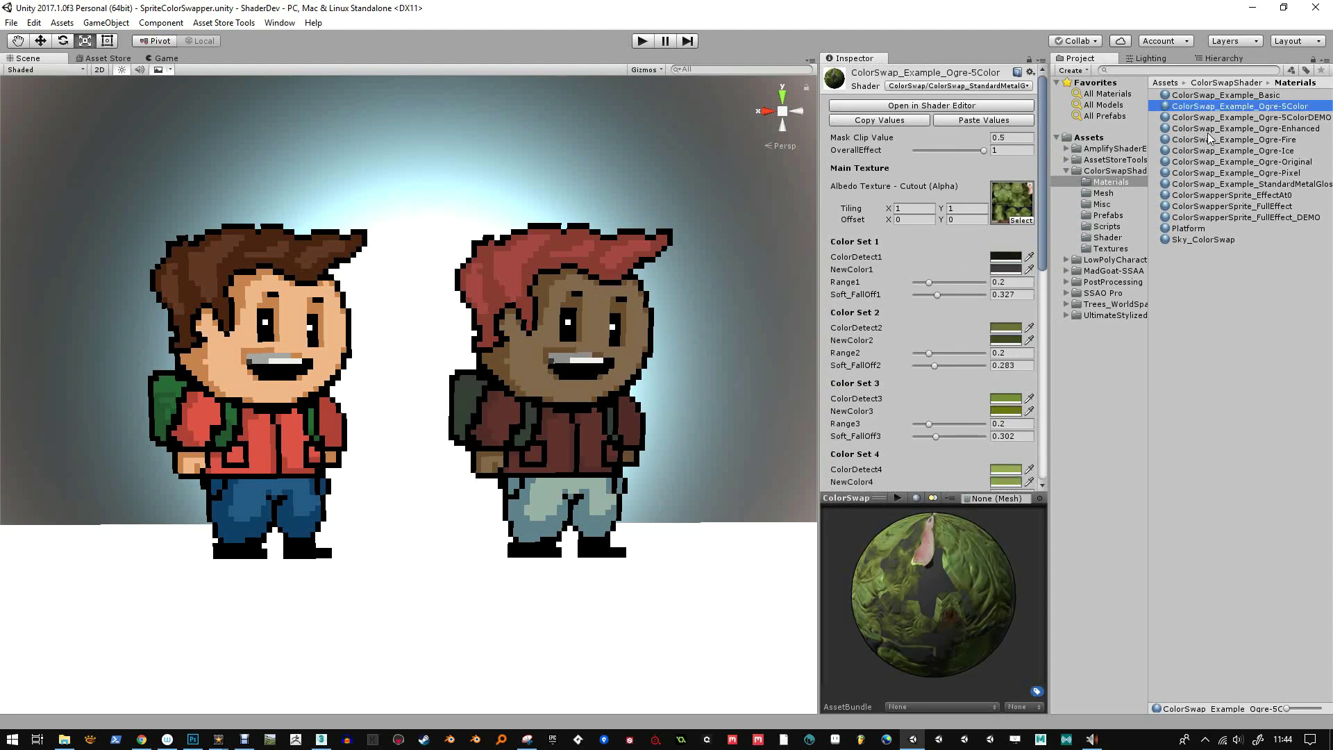
pyautogui.click(1227, 96)
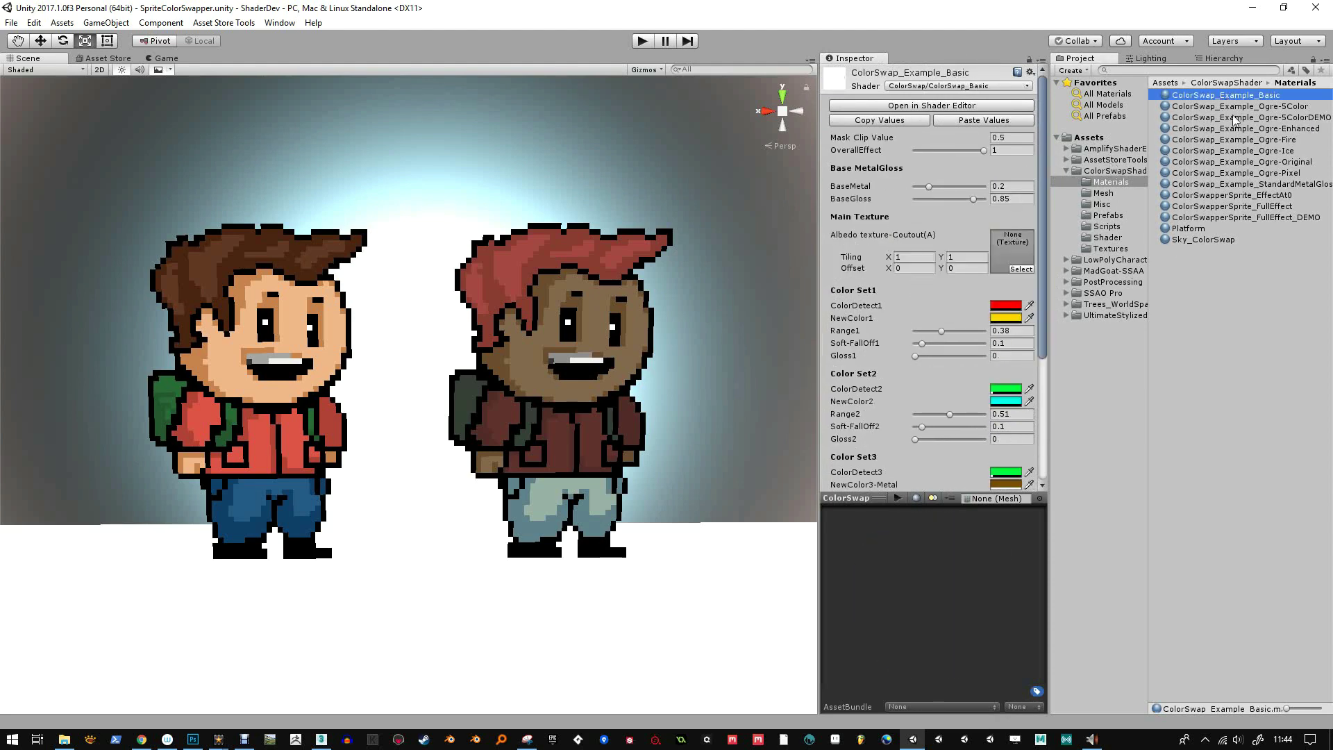
pyautogui.click(1242, 116)
pyautogui.click(1244, 141)
pyautogui.click(1243, 164)
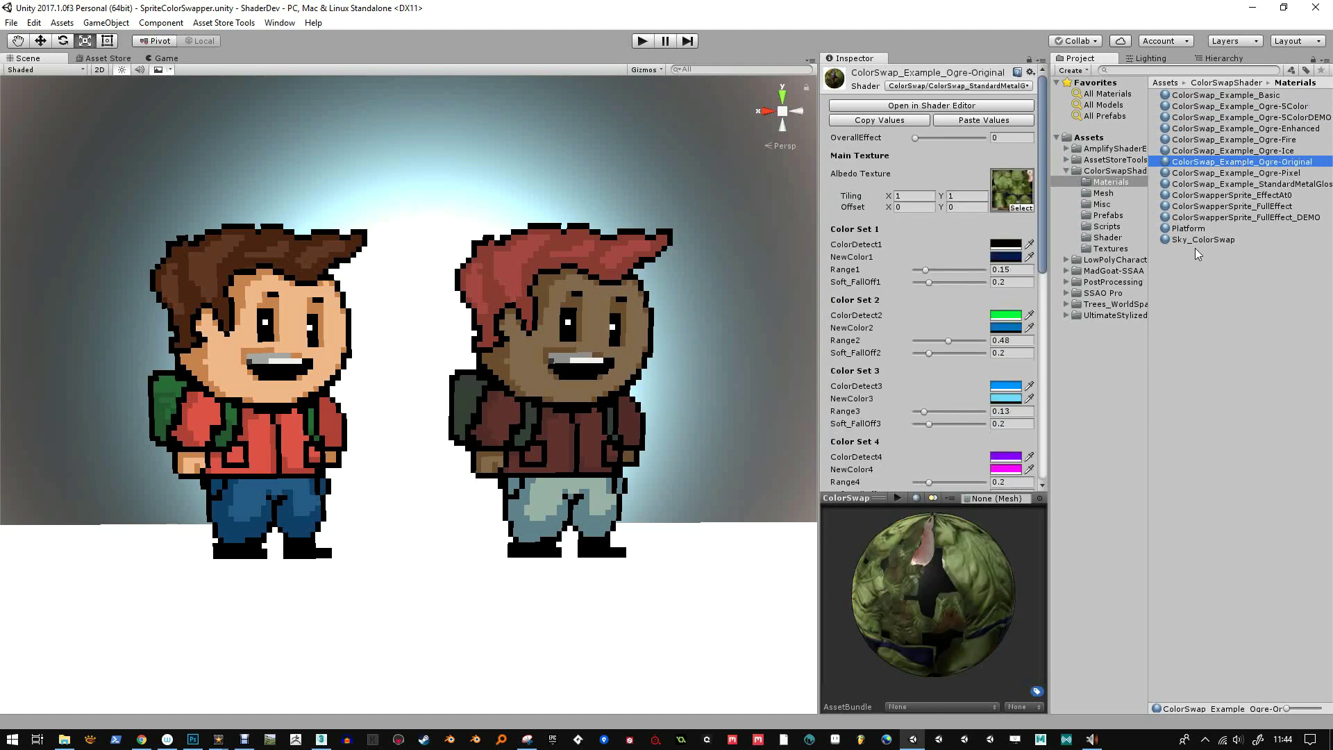
pyautogui.click(1107, 226)
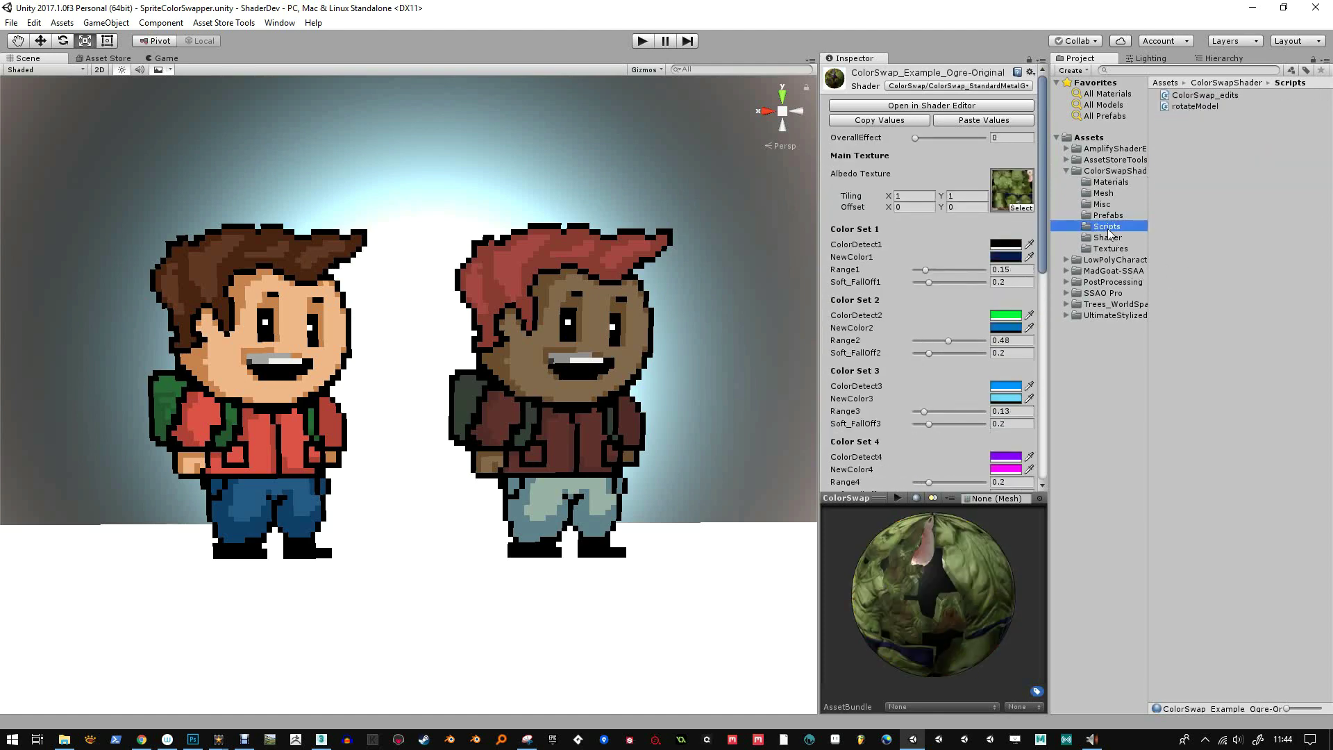
# - Open the WebDemo_ColorSwap scene and preview it in the Game view
pyautogui.click(1111, 171)
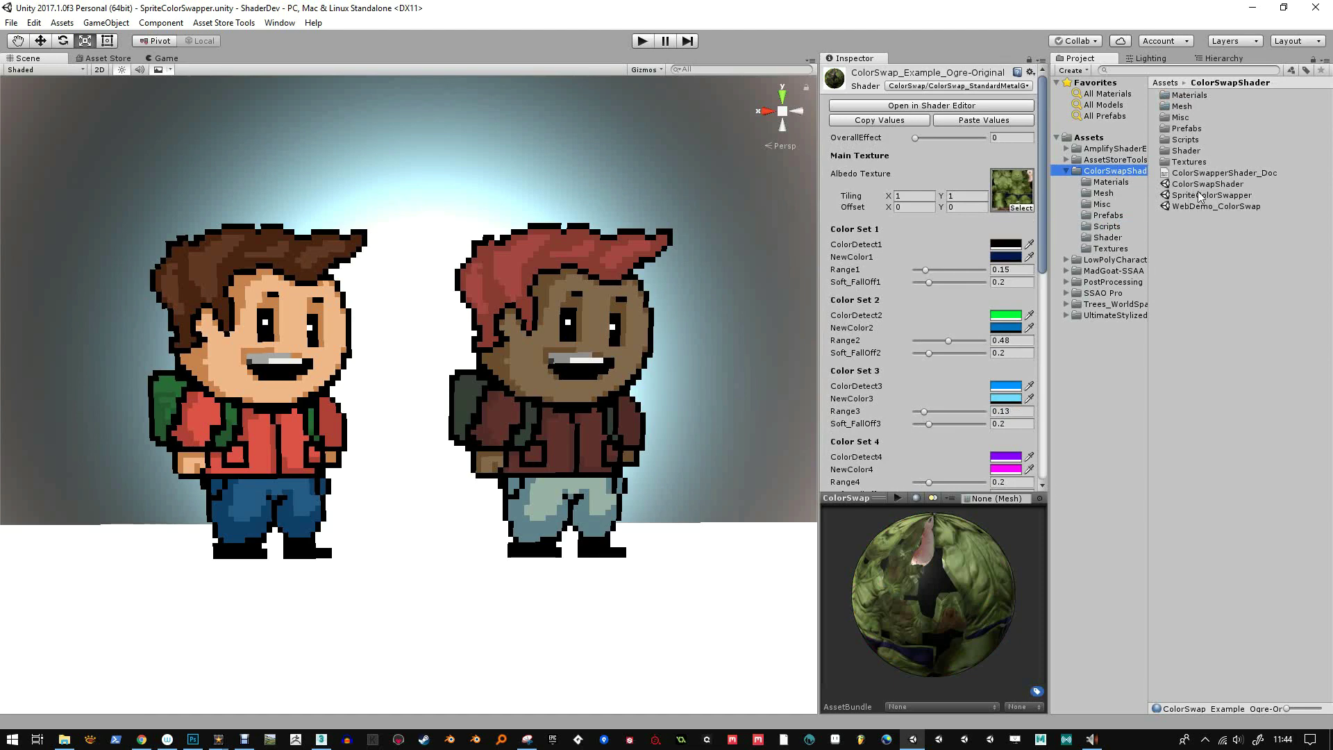
pyautogui.doubleClick(1208, 206)
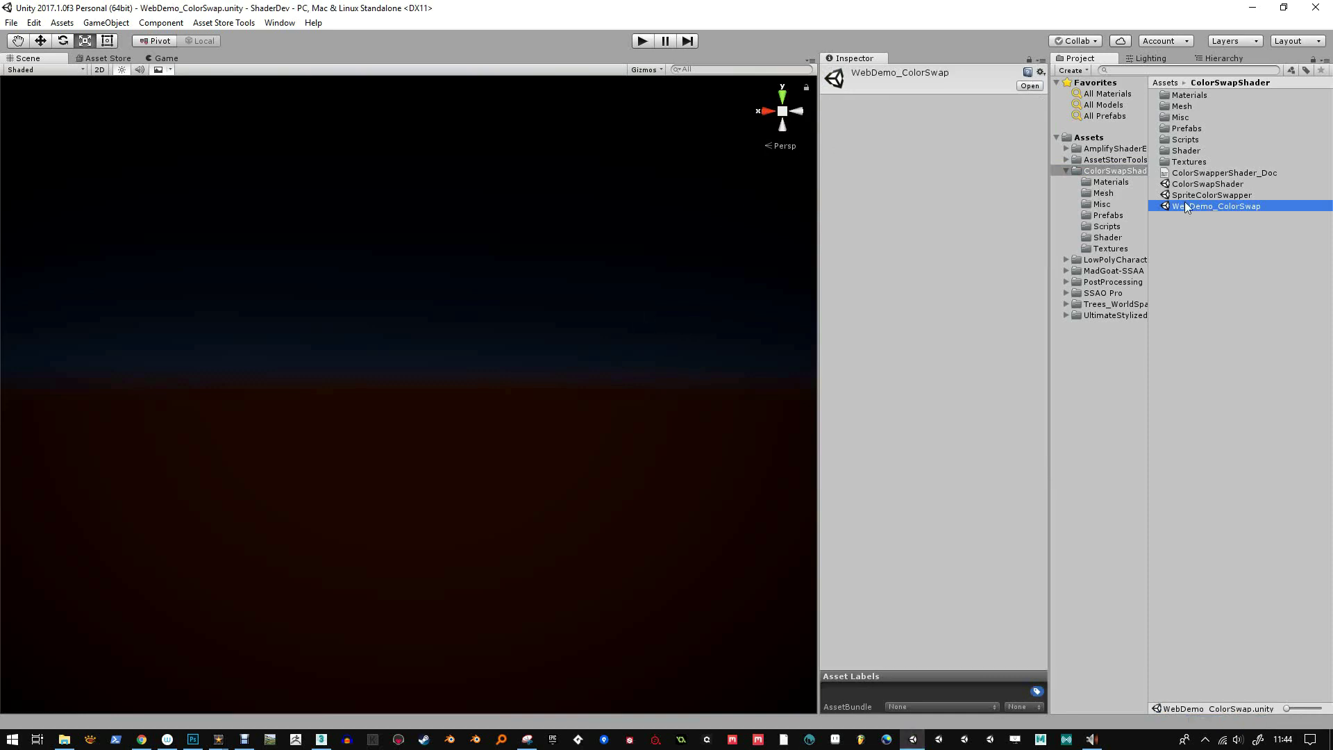
pyautogui.click(166, 58)
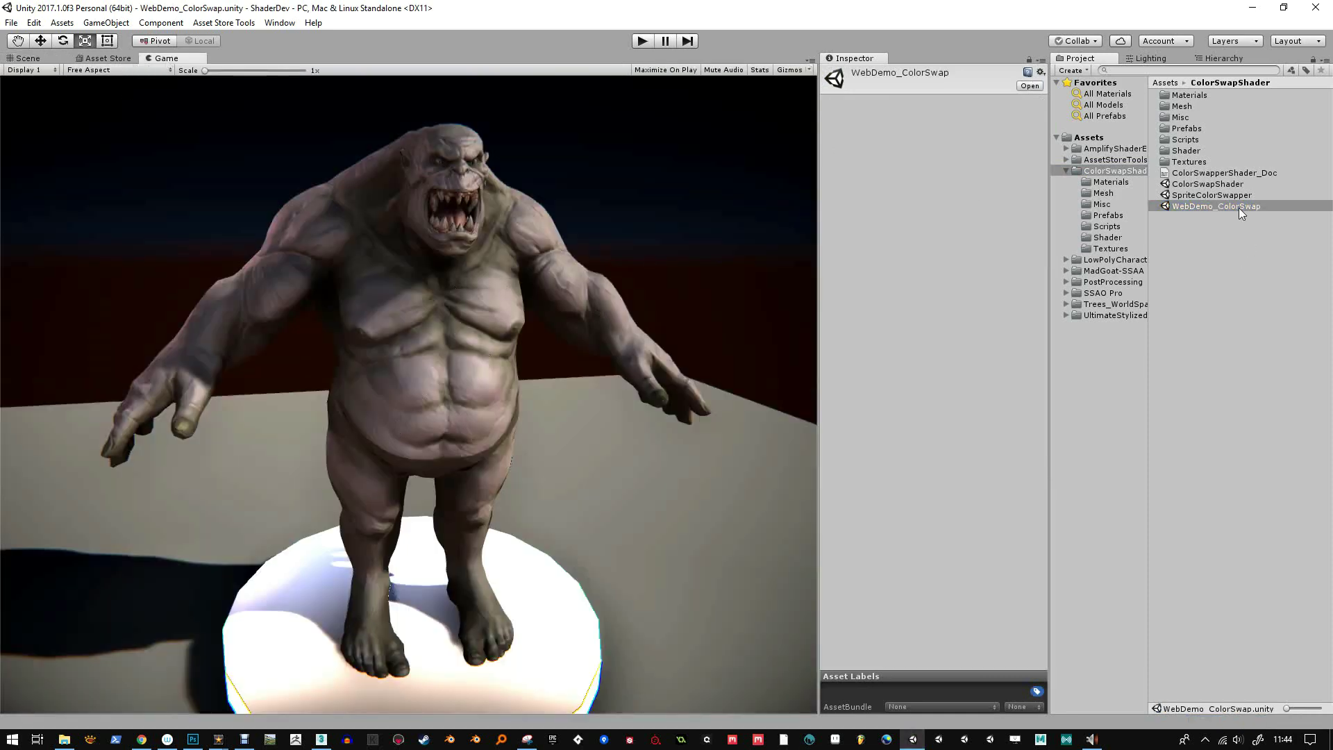
# - Open the ColorSwapShader demo scene and return to the Scene view
pyautogui.click(1231, 185)
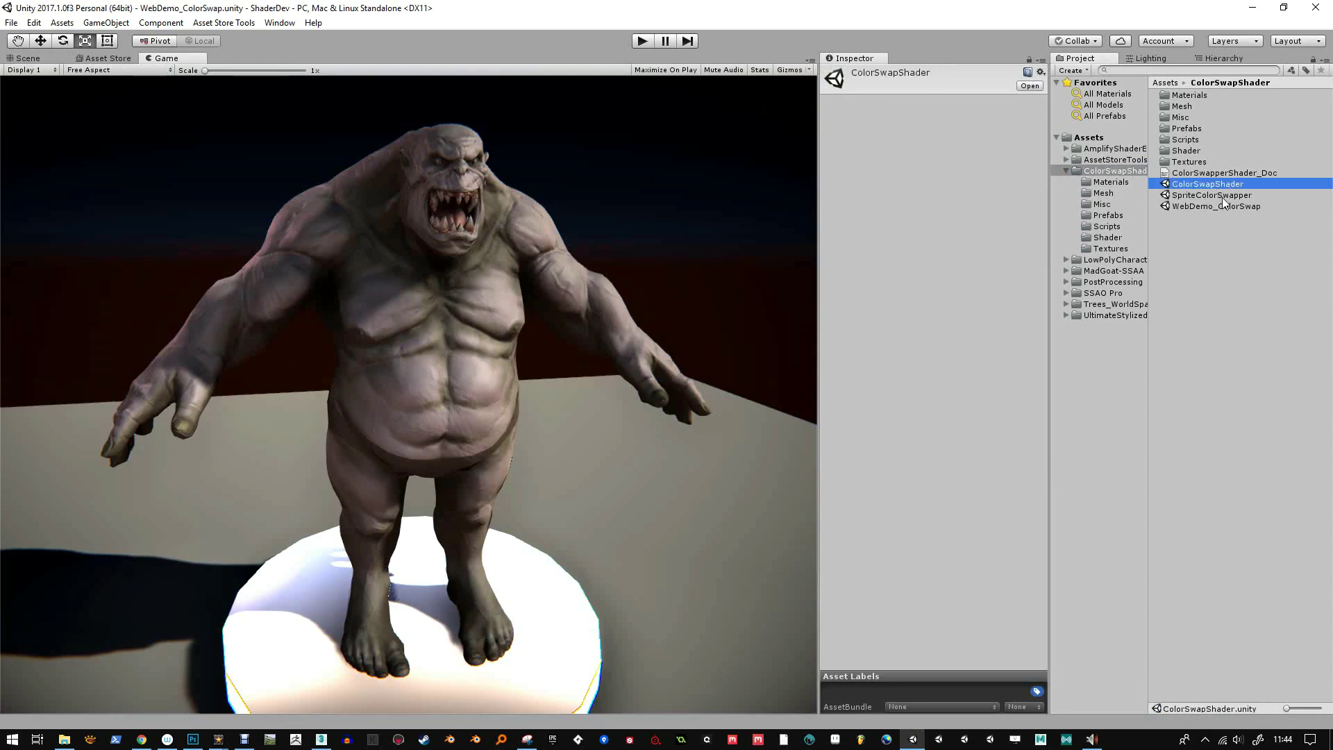
pyautogui.doubleClick(1226, 185)
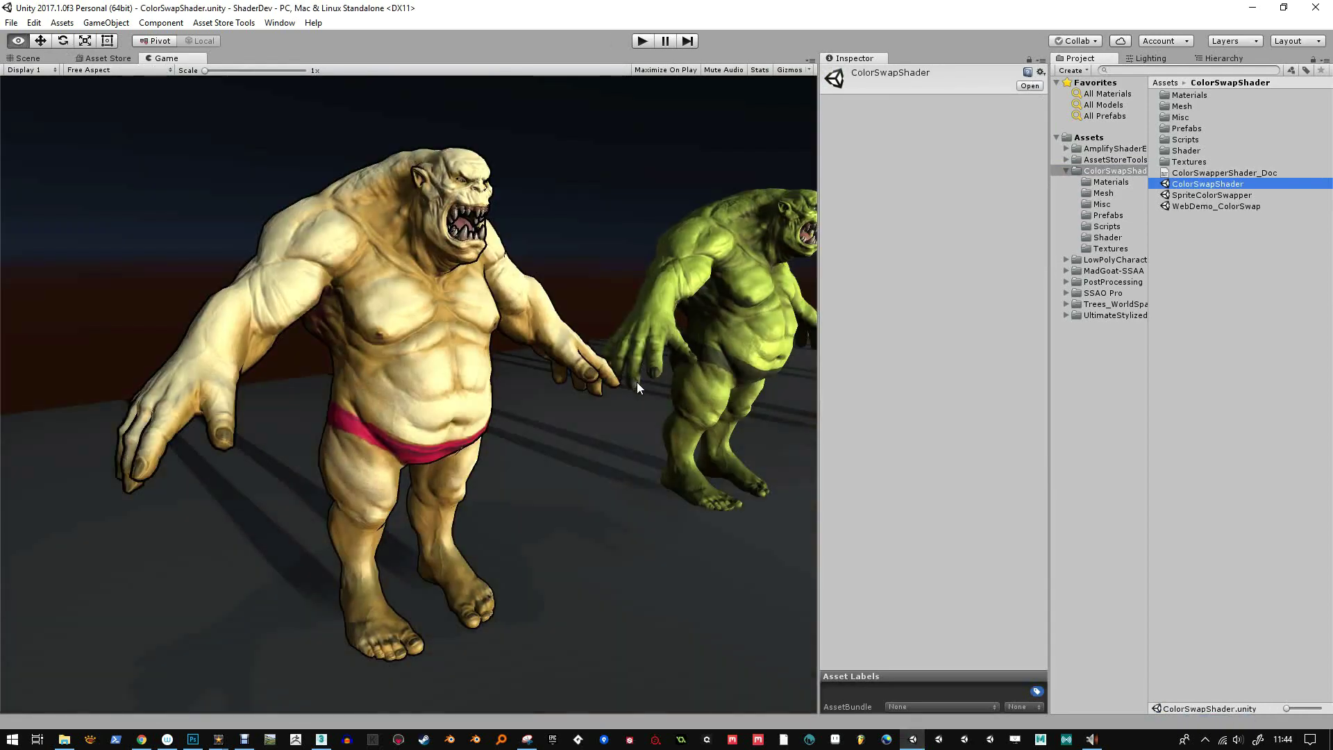
pyautogui.click(36, 59)
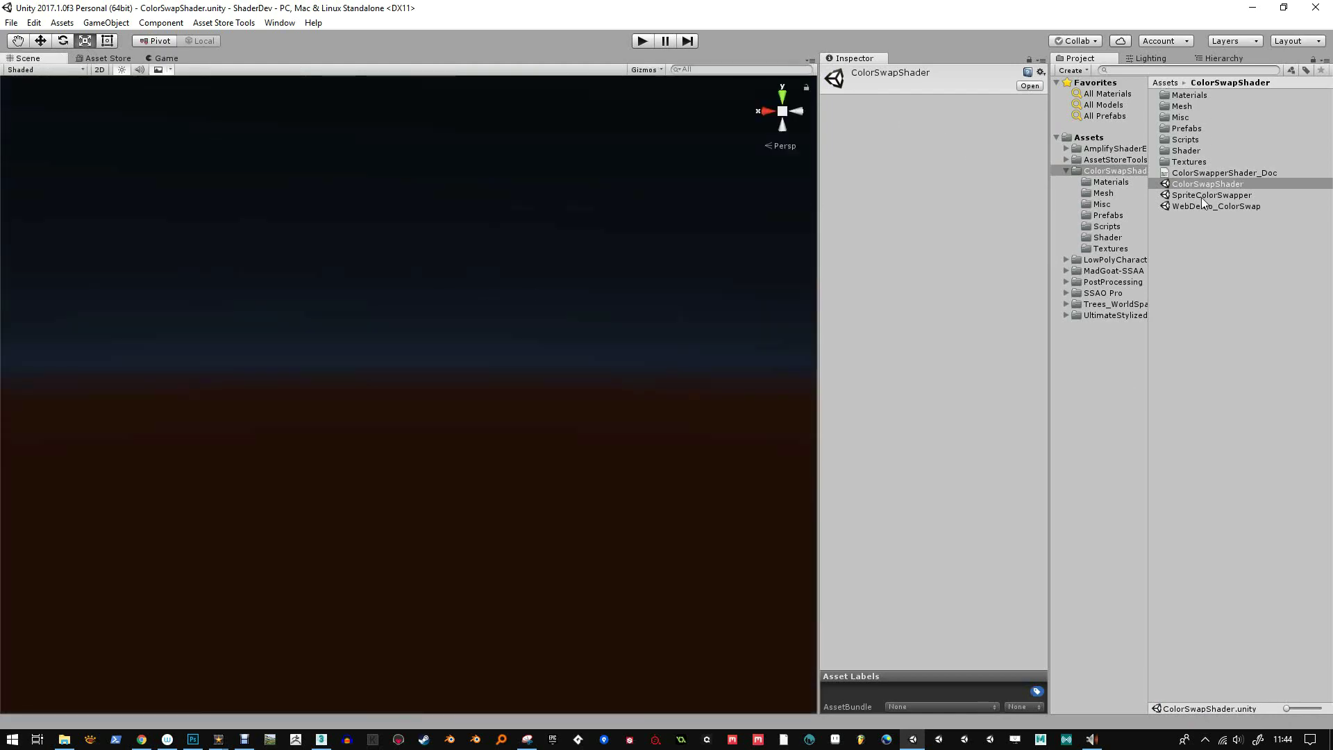
# - Show the Hierarchy and frame the OrcOgre_PIXEL ogre in the Scene view
pyautogui.click(1222, 59)
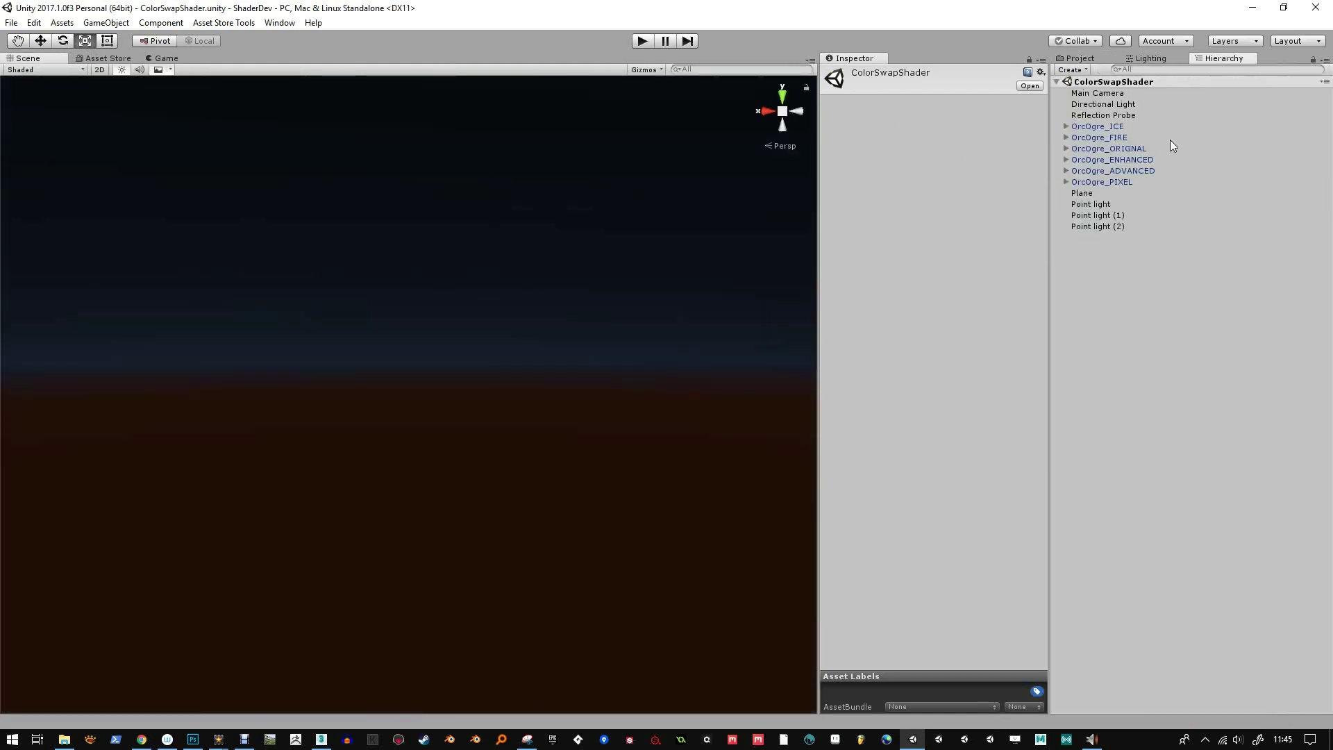
pyautogui.doubleClick(1114, 182)
pyautogui.click(610, 552)
pyautogui.keyDown('alt'); pyautogui.moveTo(610, 552); pyautogui.dragTo(504, 421); pyautogui.keyUp('alt')
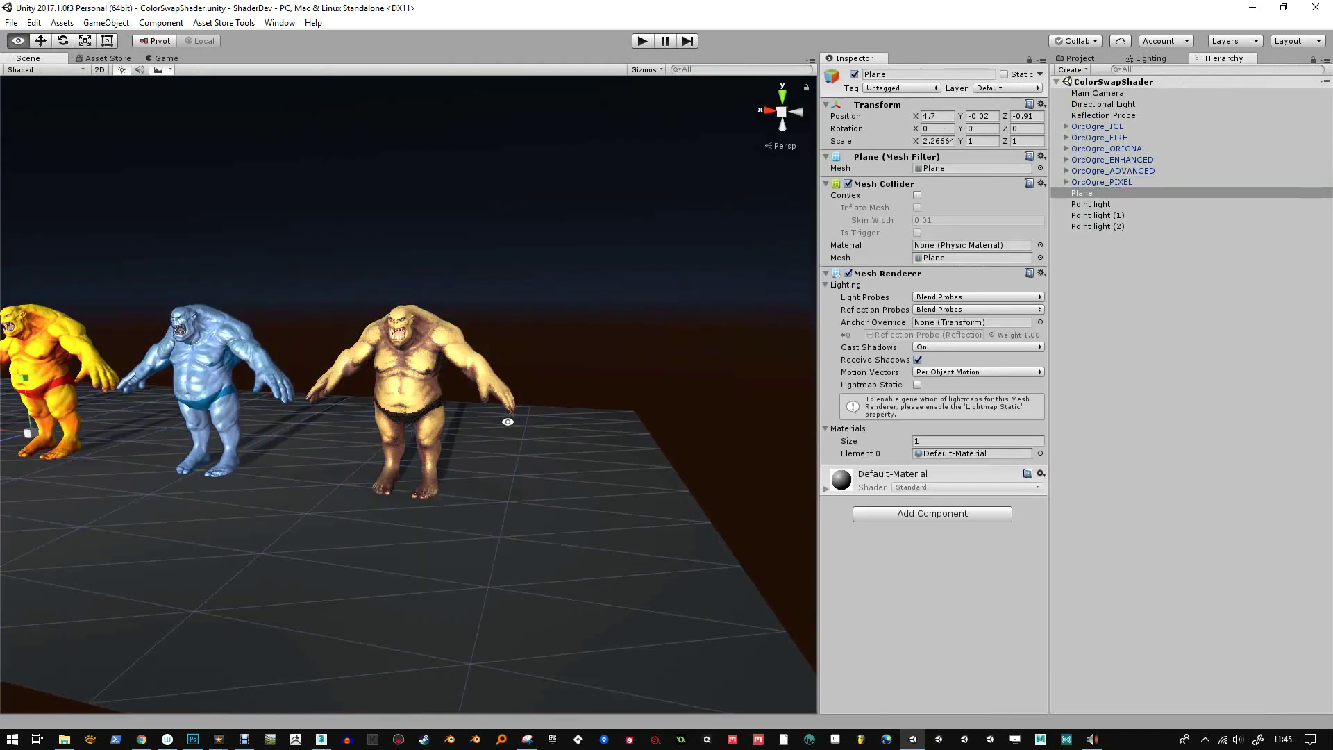
pyautogui.scroll(5, 556, 403)
pyautogui.keyDown('alt'); pyautogui.moveTo(641, 387); pyautogui.dragTo(598, 347); pyautogui.keyUp('alt')
pyautogui.click(593, 394)
pyautogui.scroll(3, 597, 332)
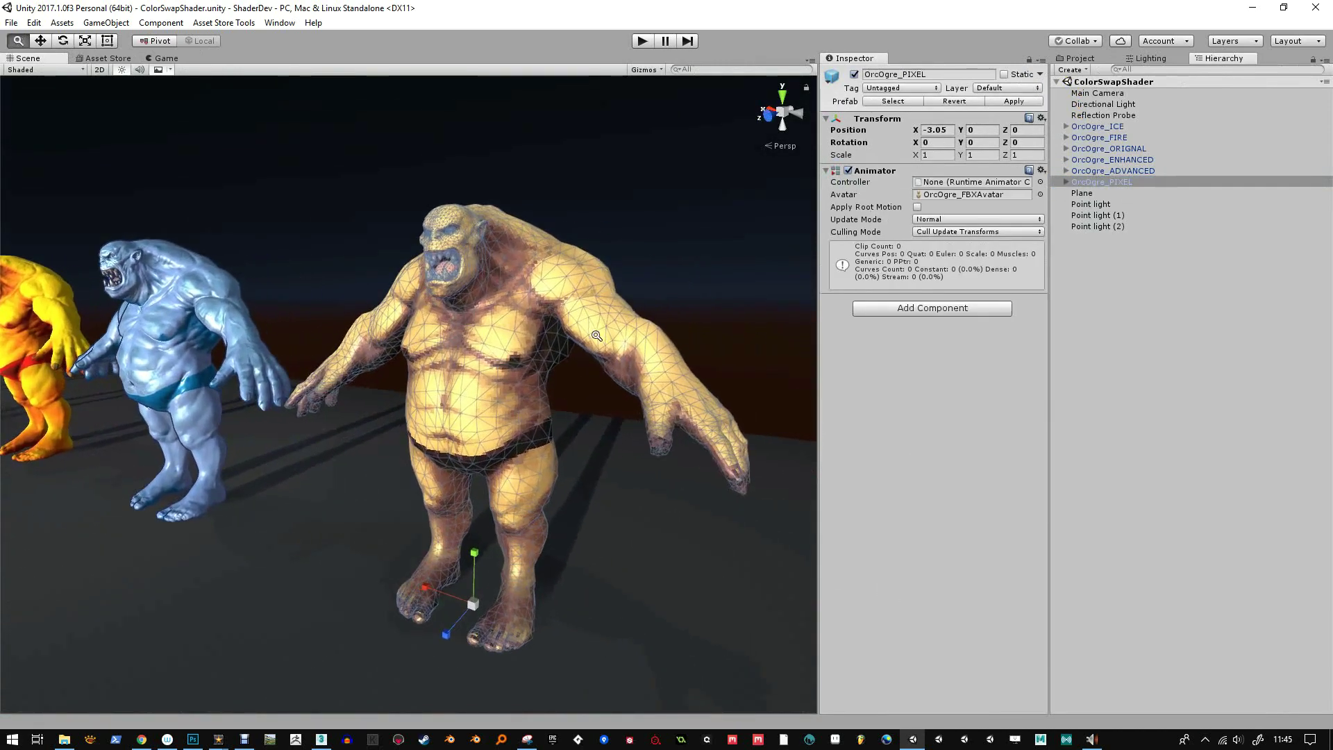
# - Zoom and orbit around the ogre row for a frontal look at the pixel ogre
pyautogui.click(658, 273)
pyautogui.scroll(3, 611, 272)
pyautogui.scroll(3, 568, 386)
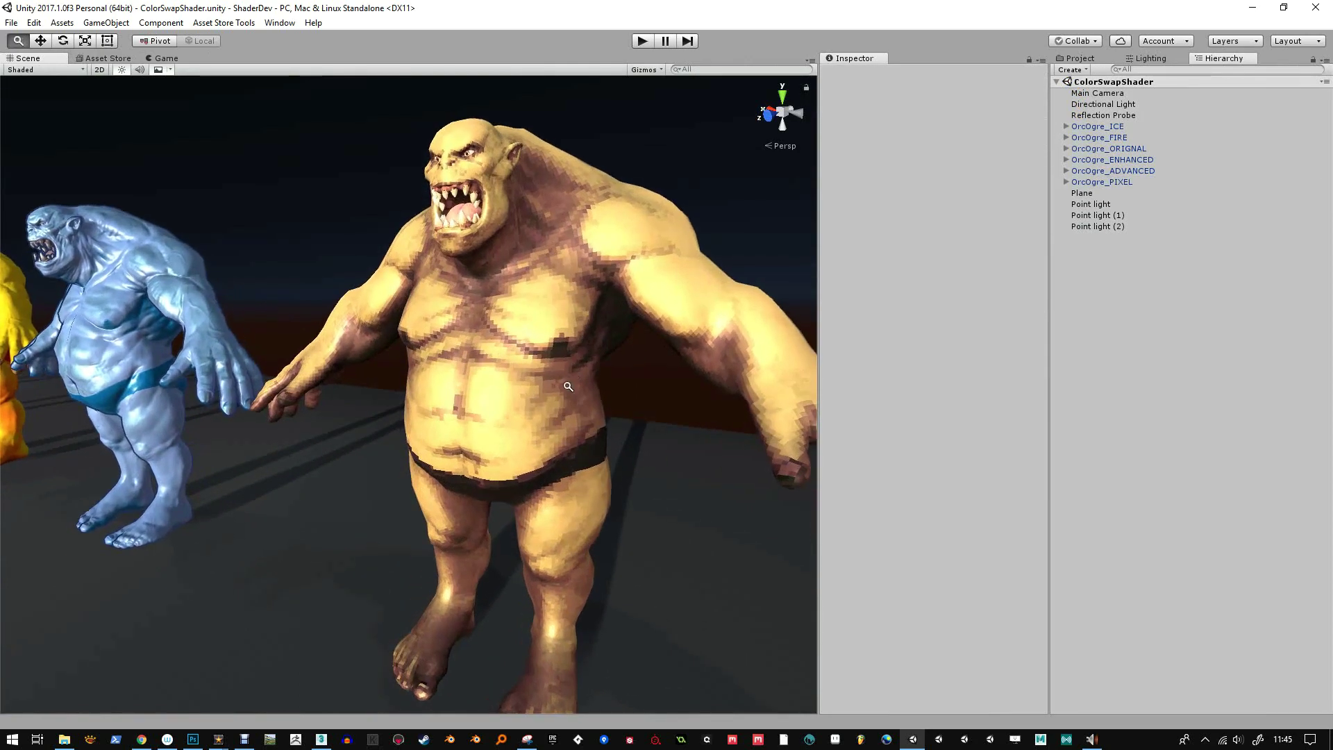
pyautogui.scroll(-4, 505, 274)
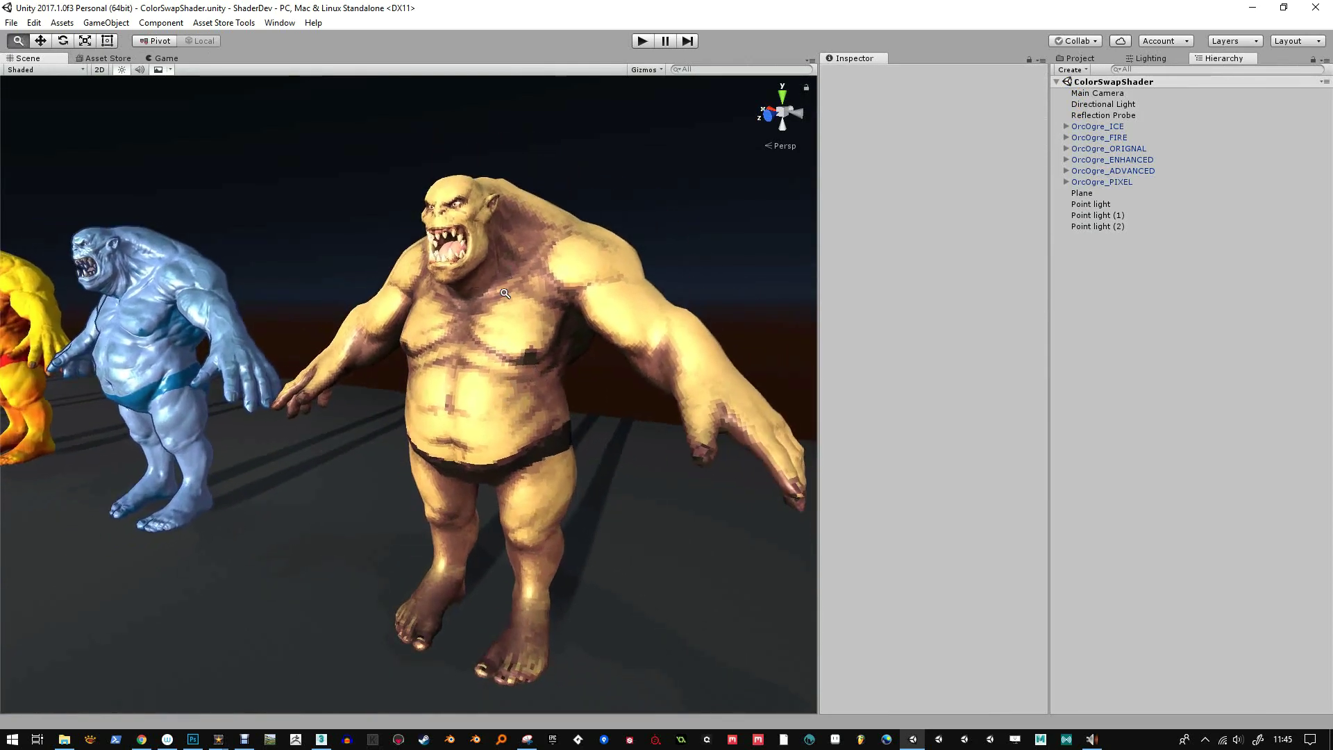
pyautogui.keyDown('alt'); pyautogui.moveTo(548, 327); pyautogui.dragTo(498, 384); pyautogui.keyUp('alt')
pyautogui.keyDown('alt'); pyautogui.moveTo(248, 421); pyautogui.dragTo(444, 418); pyautogui.keyUp('alt')
pyautogui.keyDown('alt'); pyautogui.moveTo(444, 418); pyautogui.dragTo(697, 361, button='right'); pyautogui.keyUp('alt')
# - Briefly select OrcOgre_ORIGNAL, then pan and zoom the Scene view to the orange ogre
pyautogui.click(727, 382)
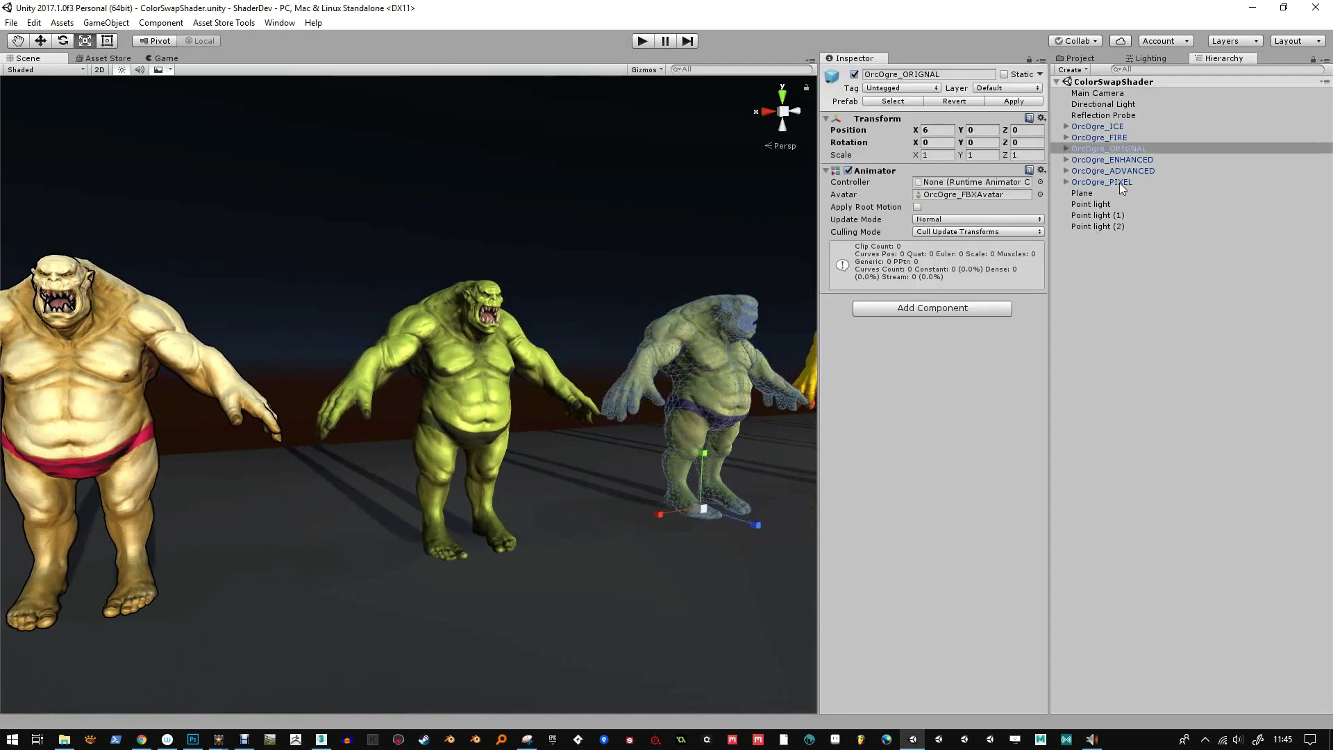
pyautogui.moveTo(785, 480); pyautogui.dragTo(639, 481, button='middle')
pyautogui.click(604, 314)
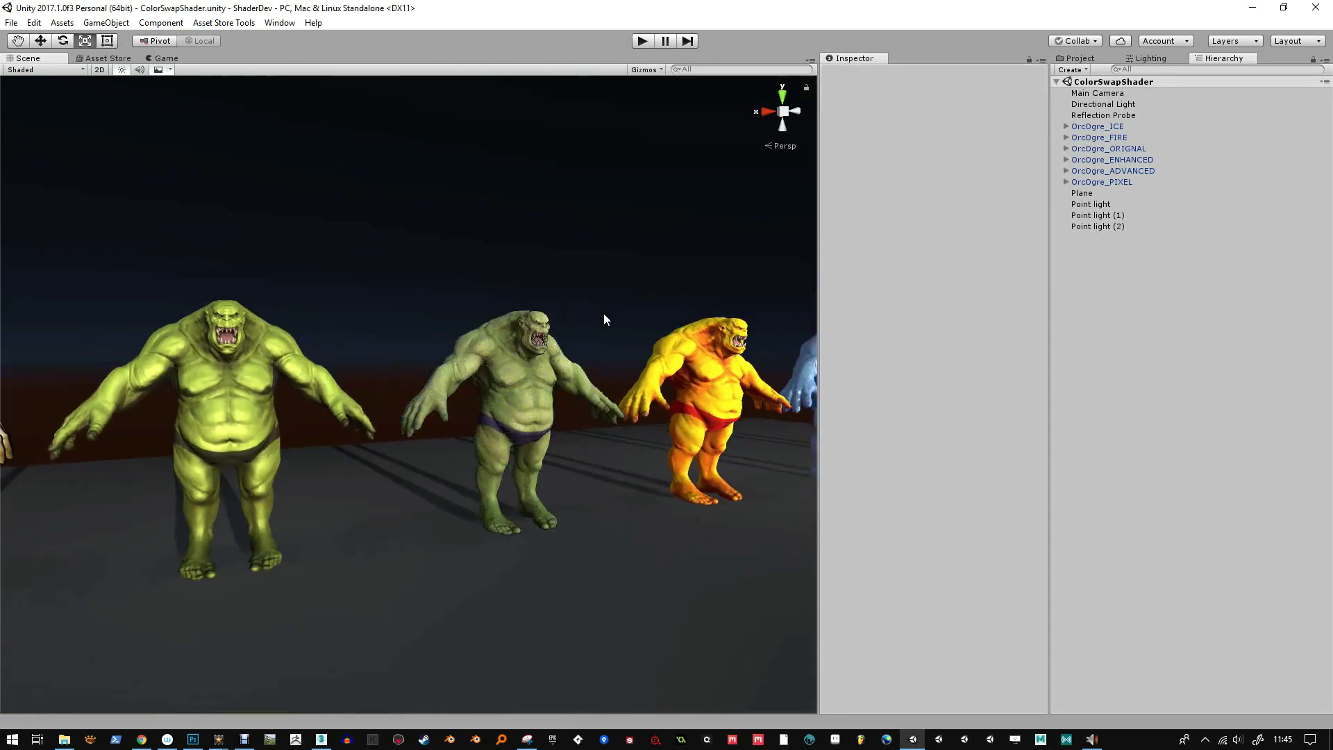
pyautogui.scroll(2, 604, 318)
pyautogui.scroll(-4, 566, 298)
pyautogui.moveTo(555, 333)
pyautogui.mouseDown(button='middle')
pyautogui.moveTo(487, 341)
pyautogui.moveTo(530, 339)
pyautogui.mouseUp(button='middle')
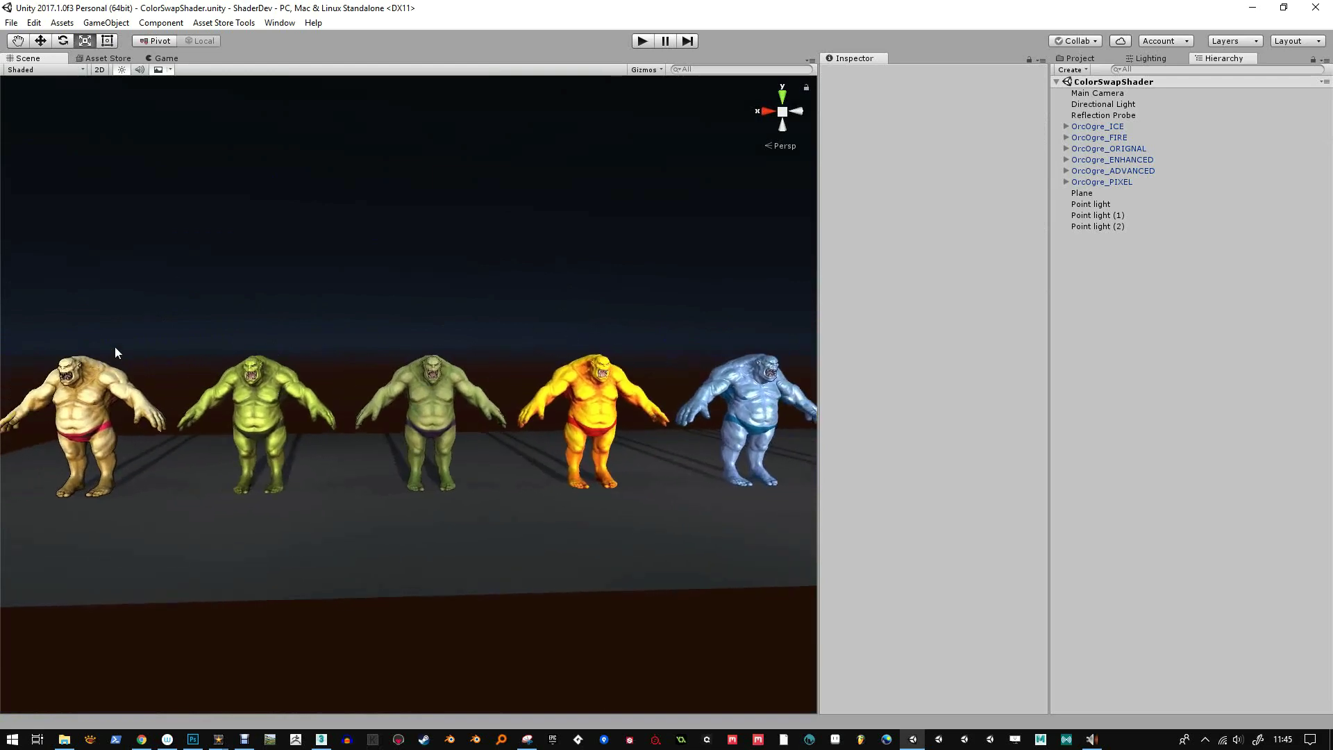
# - Orbit along the ogre row and centre the view on the green ogres
pyautogui.keyDown('alt'); pyautogui.moveTo(115, 352); pyautogui.dragTo(378, 349); pyautogui.keyUp('alt')
pyautogui.keyDown('alt'); pyautogui.moveTo(372, 419); pyautogui.dragTo(447, 452); pyautogui.keyUp('alt')
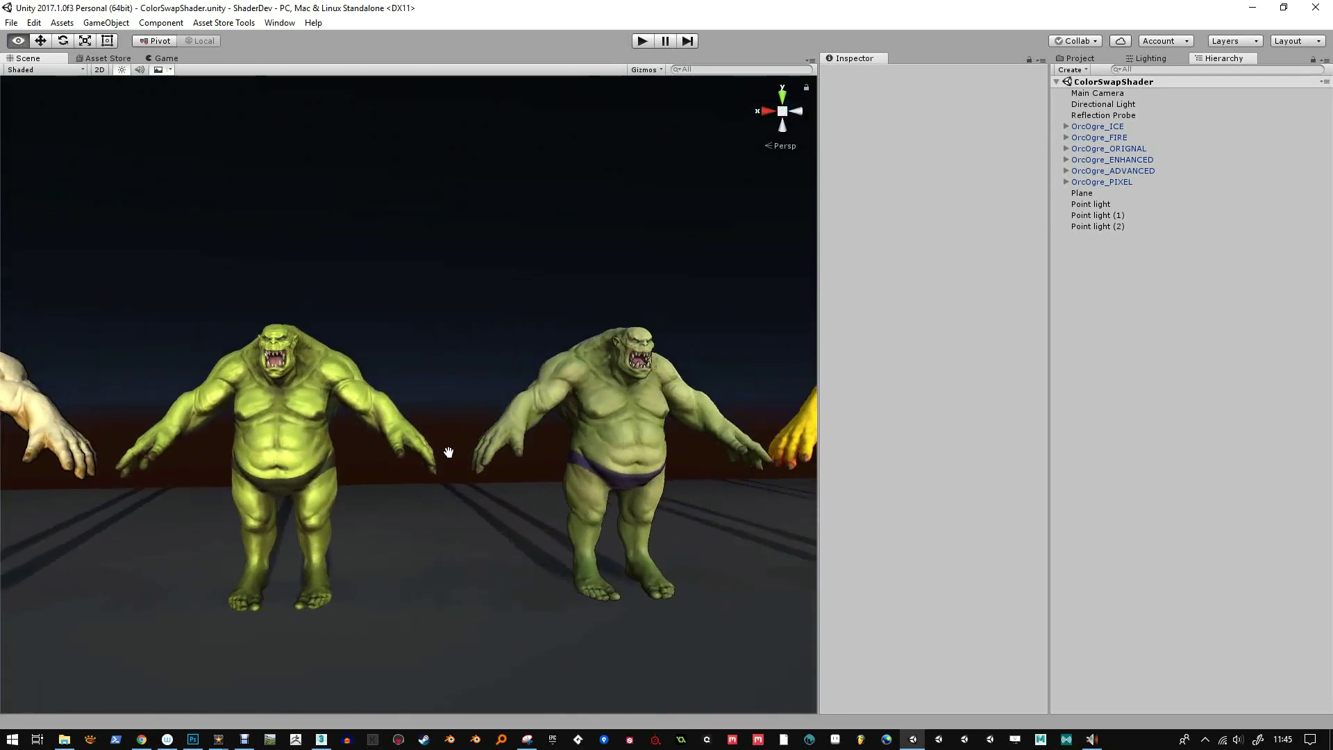
pyautogui.keyDown('alt'); pyautogui.moveTo(287, 373); pyautogui.dragTo(284, 415); pyautogui.keyUp('alt')
pyautogui.moveTo(422, 468); pyautogui.dragTo(250, 333)
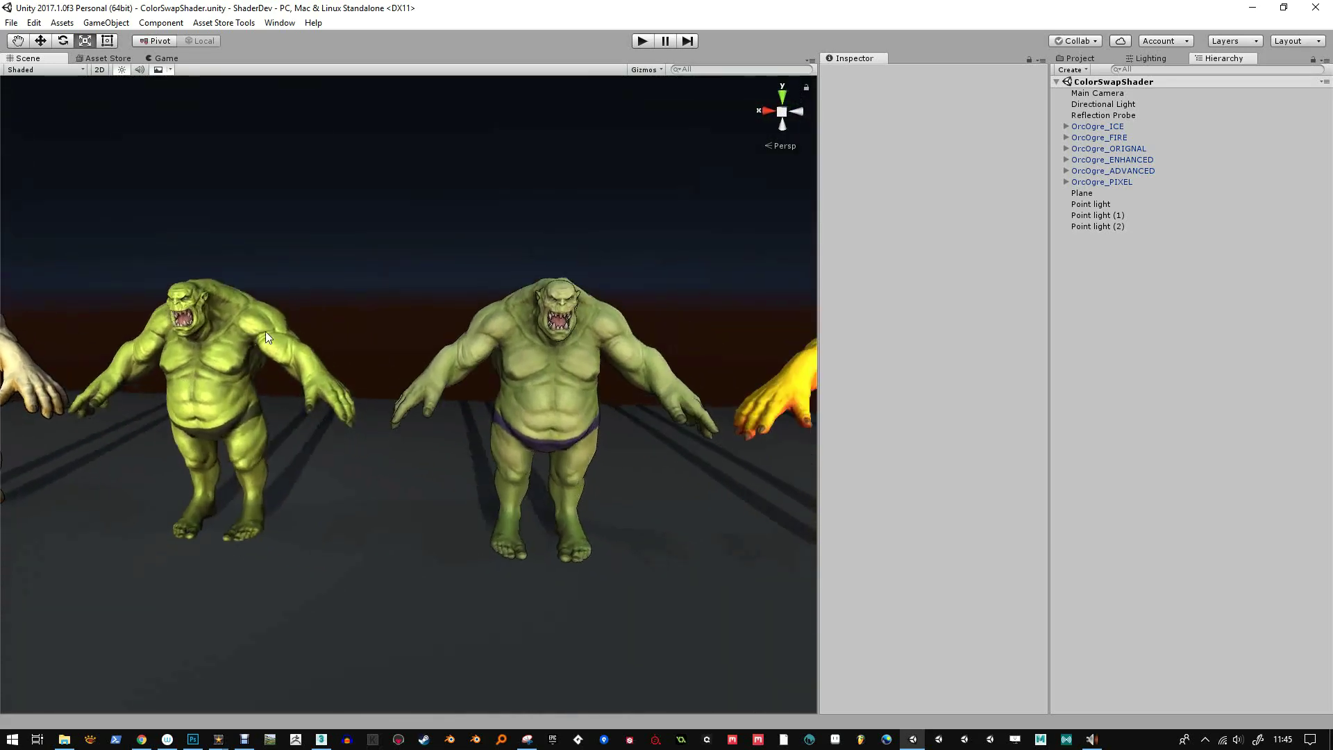
pyautogui.moveTo(327, 366); pyautogui.dragTo(42, 386)
# - Pull back to see the whole ogre row, then return to the ColorSwapShader project folder
pyautogui.keyDown('alt'); pyautogui.moveTo(486, 278); pyautogui.dragTo(631, 318); pyautogui.keyUp('alt')
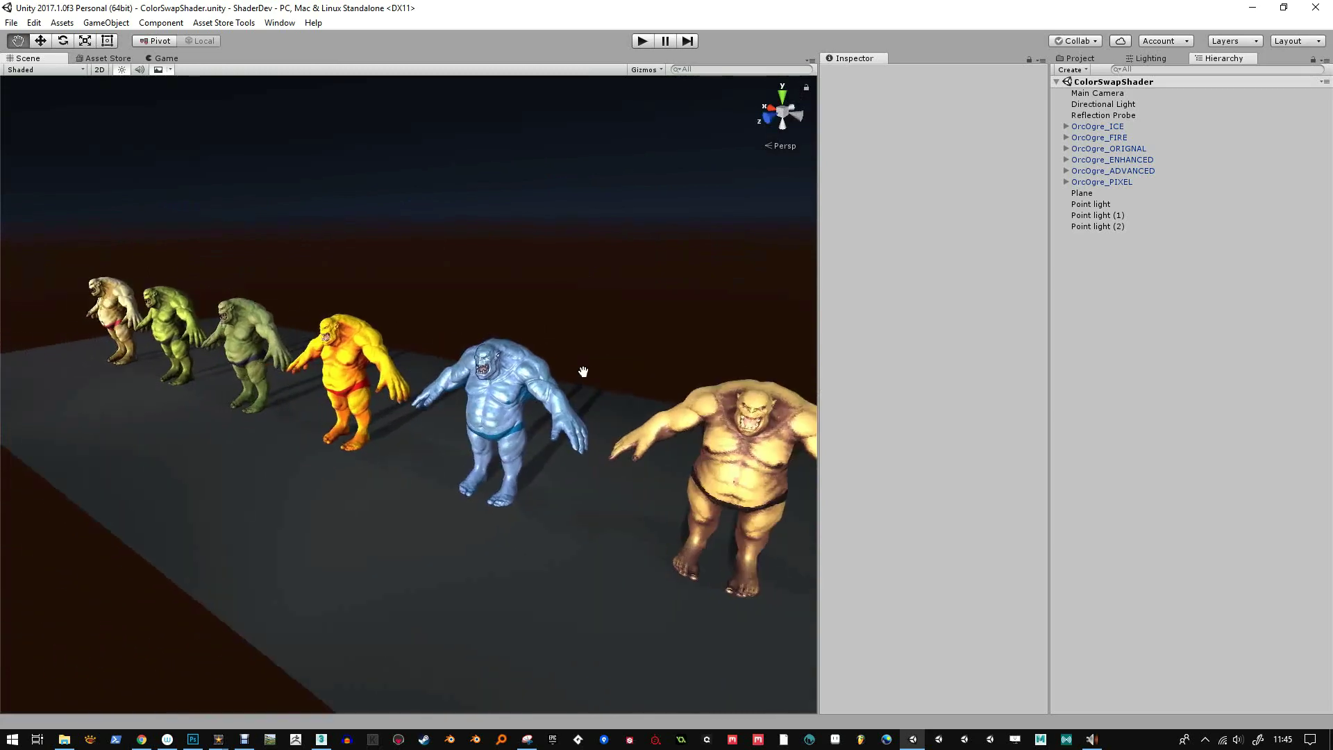
pyautogui.moveTo(631, 318); pyautogui.dragTo(569, 274, button='middle')
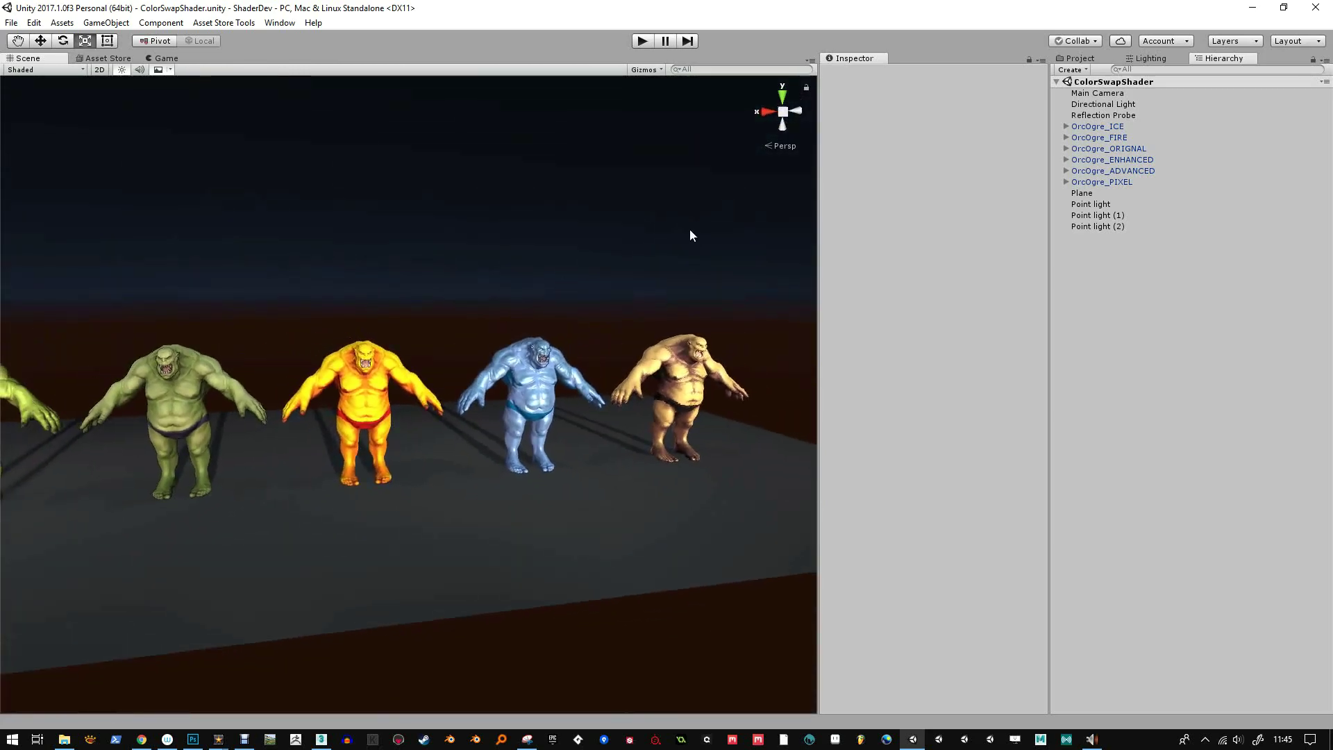
pyautogui.click(1149, 58)
pyautogui.click(1079, 59)
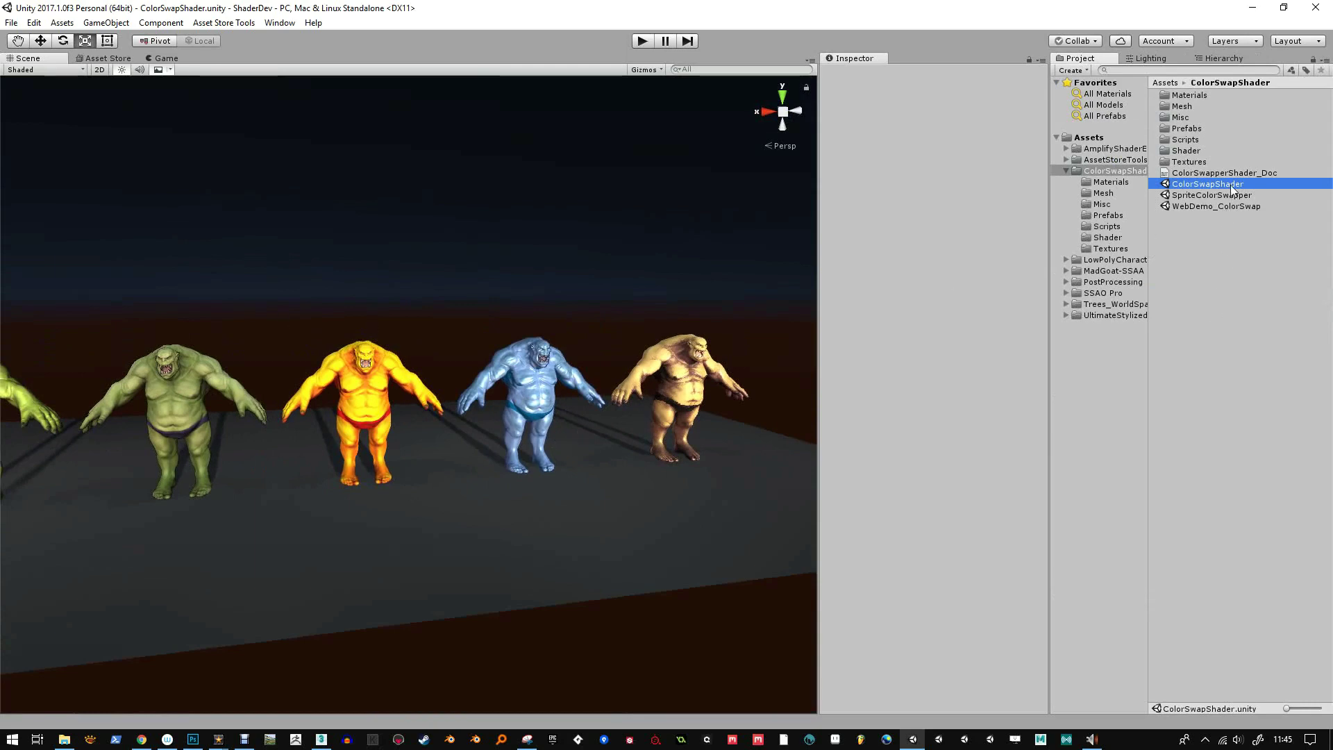
# - Orbit to the yellow, blue and tan ogres, then open the SpriteColorSwapper scene
pyautogui.keyDown('alt'); pyautogui.moveTo(318, 402); pyautogui.dragTo(523, 455); pyautogui.keyUp('alt')
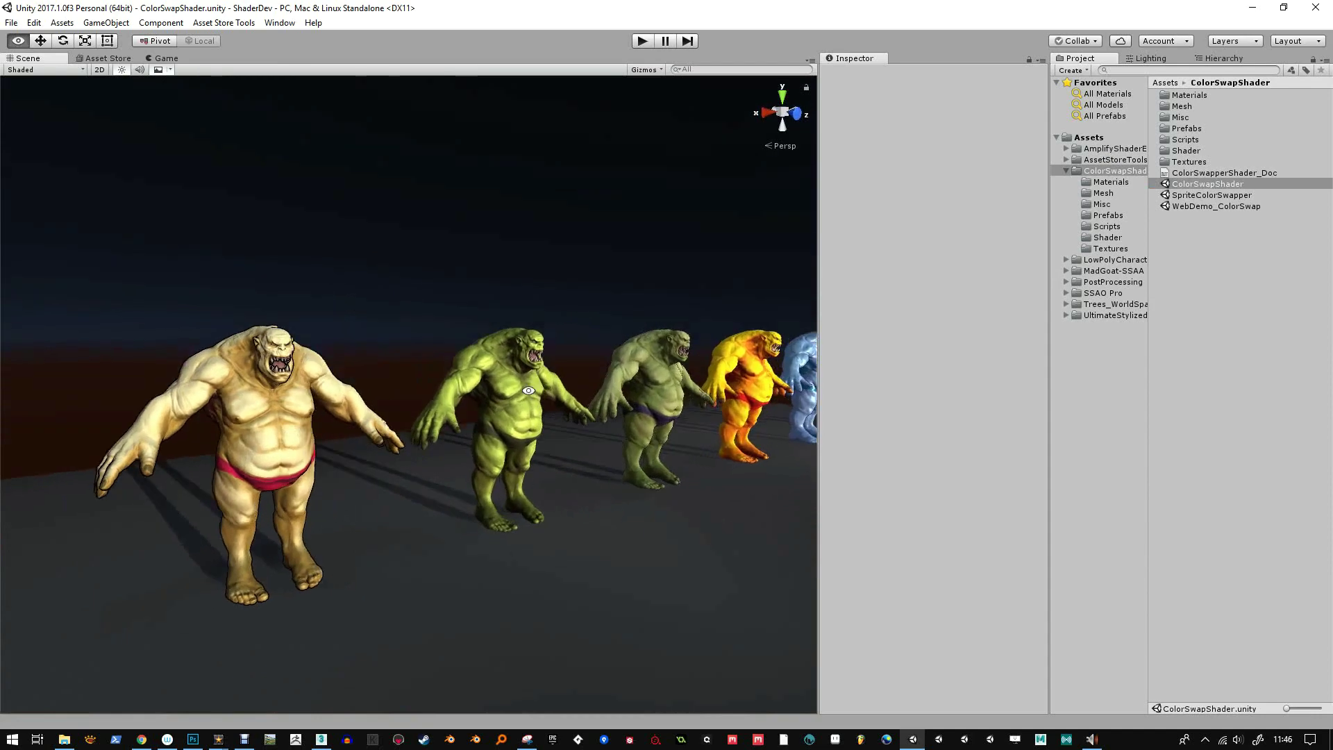
pyautogui.scroll(5, 523, 456)
pyautogui.moveTo(523, 455); pyautogui.dragTo(573, 468, button='right')
pyautogui.doubleClick(1206, 197)
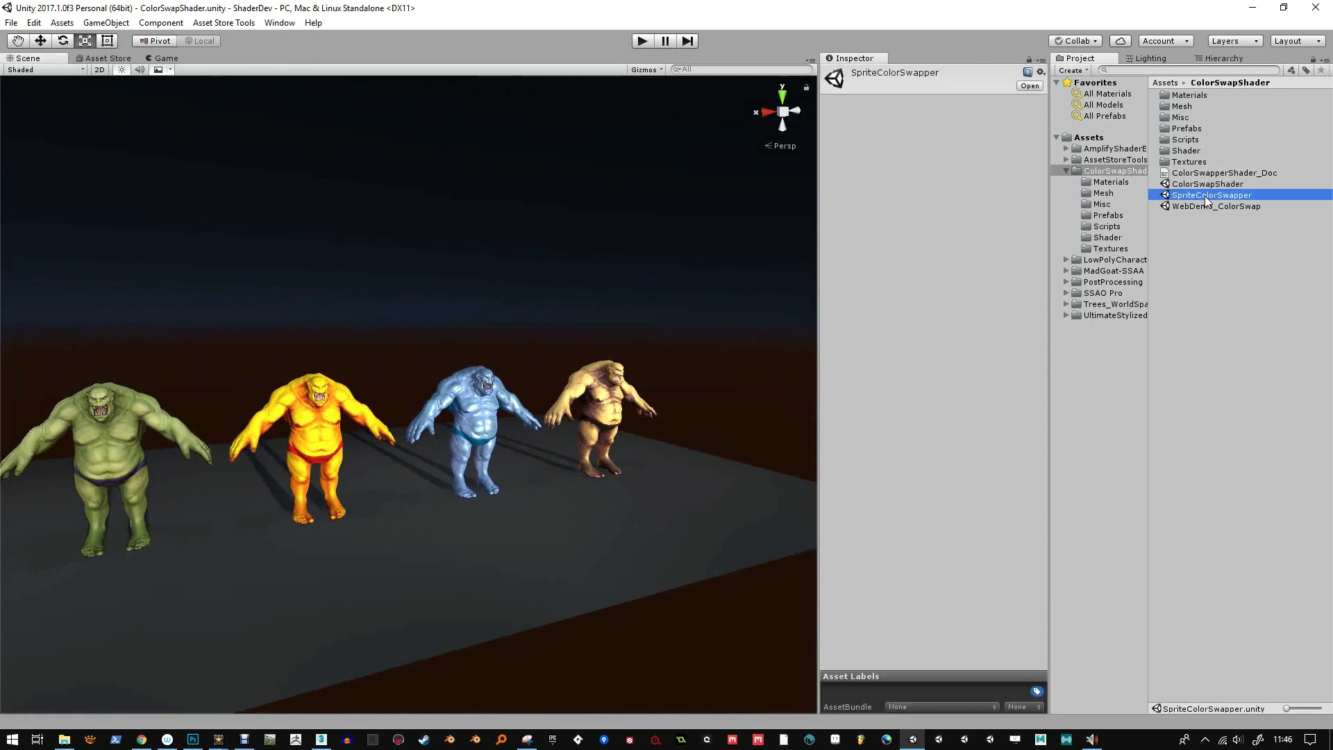